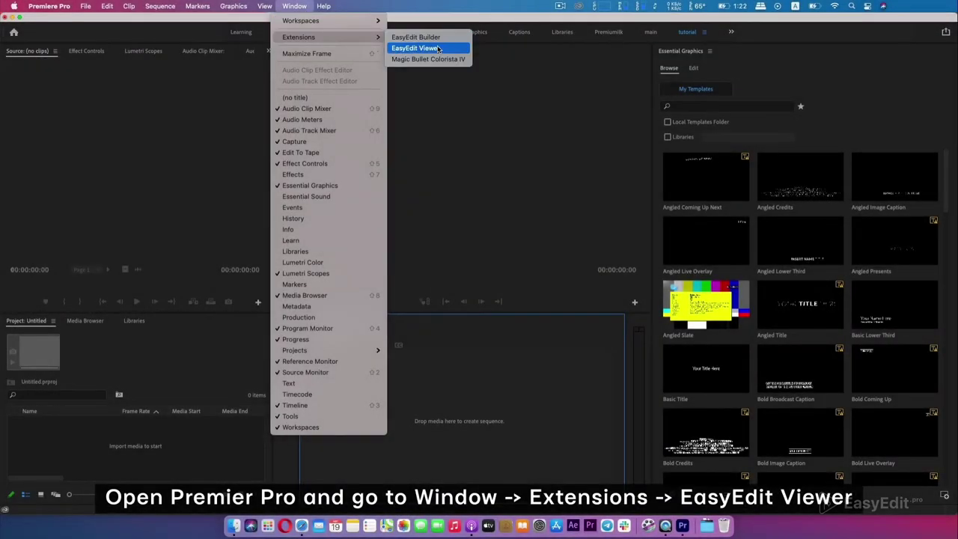
Step: Launch the EasyEdit Viewer extension panel from Window > Extensions
click(438, 48)
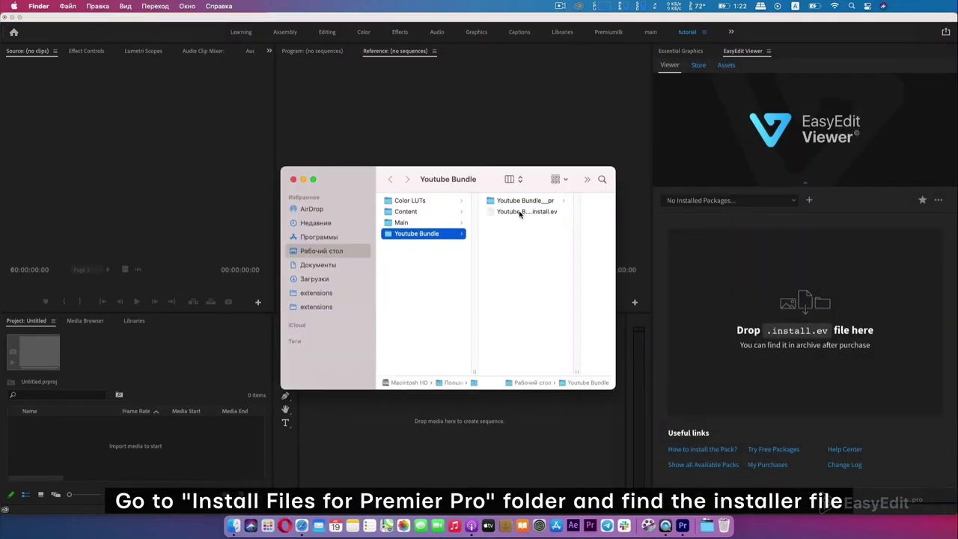
Step: Load the Youtube Bundle .install.ev installer file into EasyEdit Viewer
click(520, 212)
drag(438, 214, 708, 300)
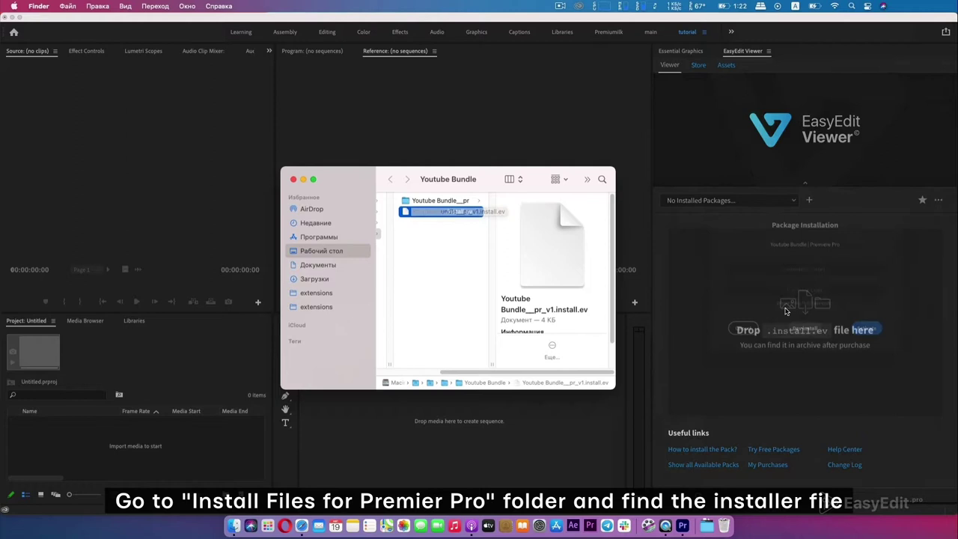
click(713, 417)
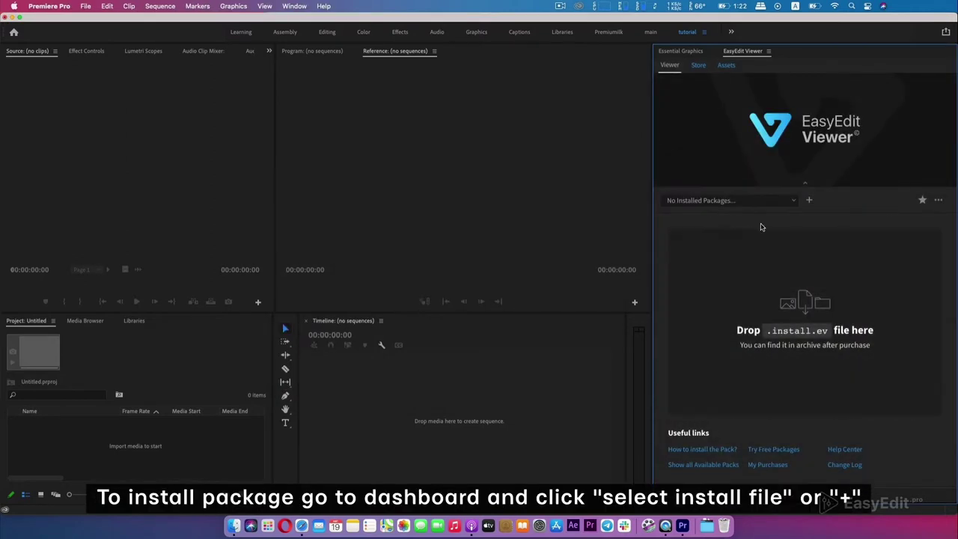
click(809, 200)
click(378, 122)
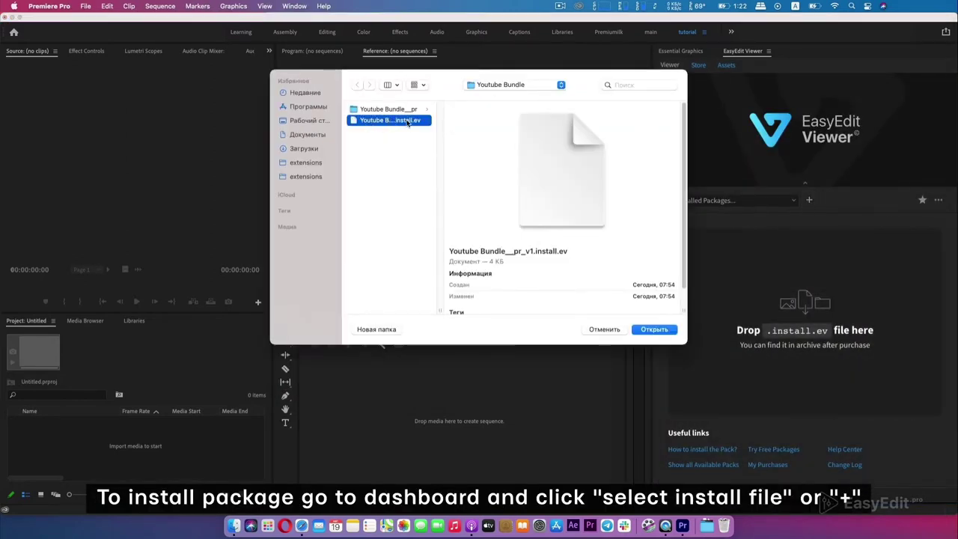
click(672, 329)
Step: Paste the purchase code and activate the Youtube Bundle package
click(789, 361)
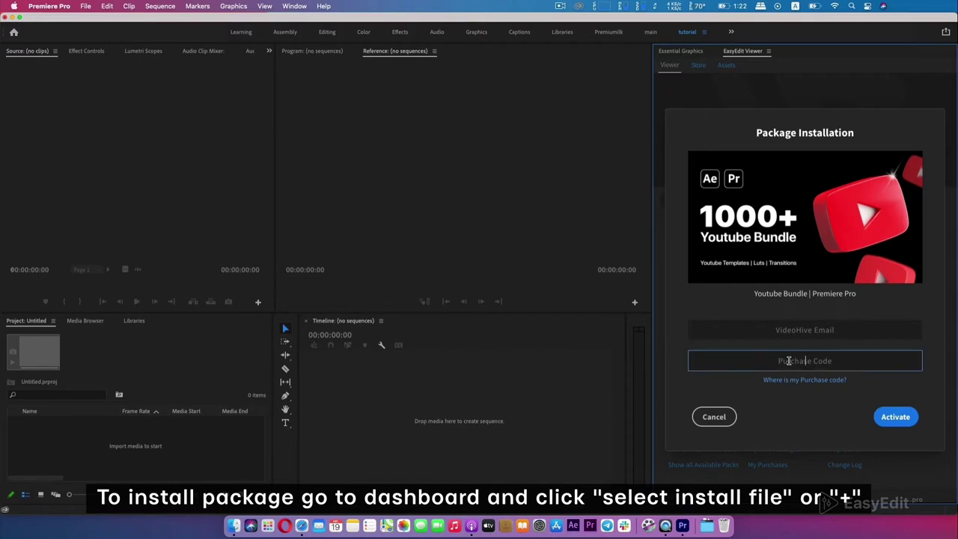
key(super+v)
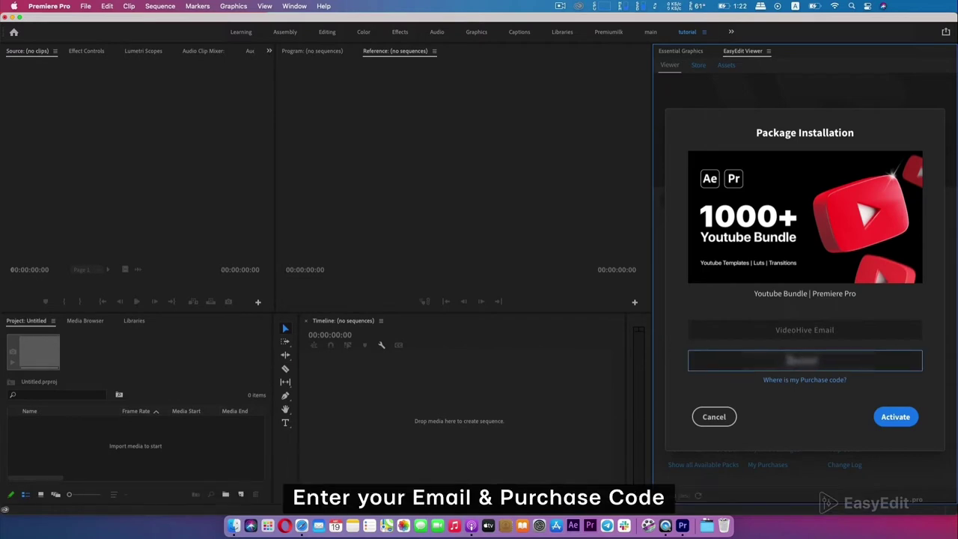
click(895, 417)
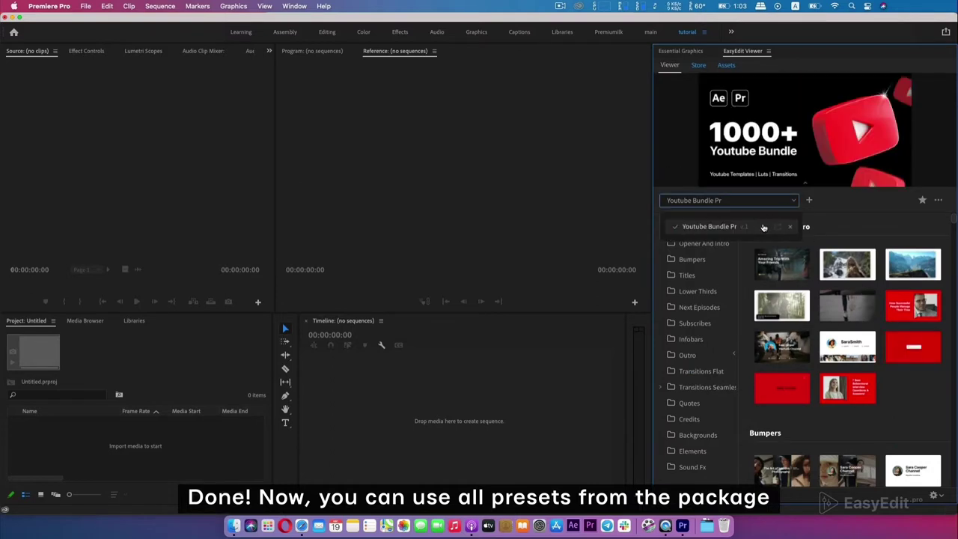
Step: Collapse the EasyEdit banner and category sidebar, then scroll down through every preset category
click(804, 185)
click(734, 297)
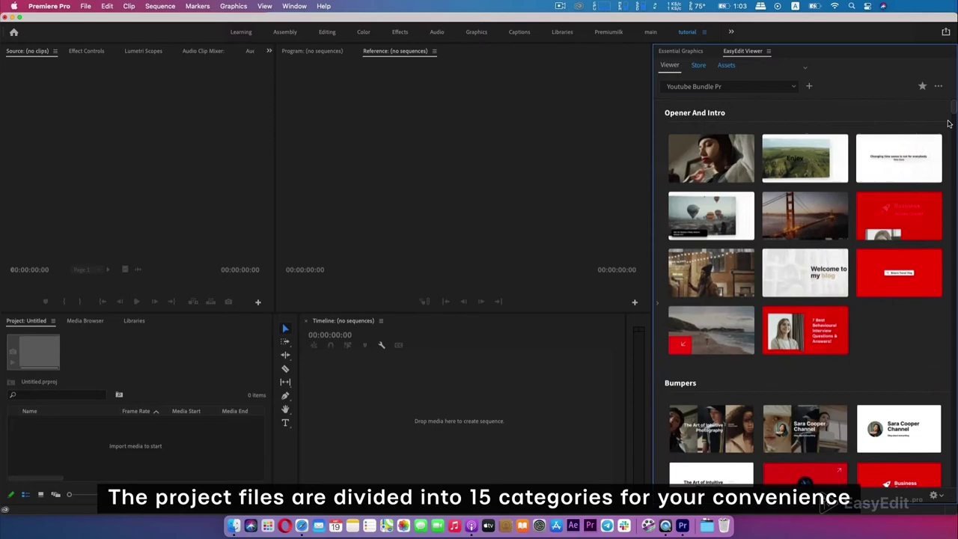
scroll(947, 129, down, 5)
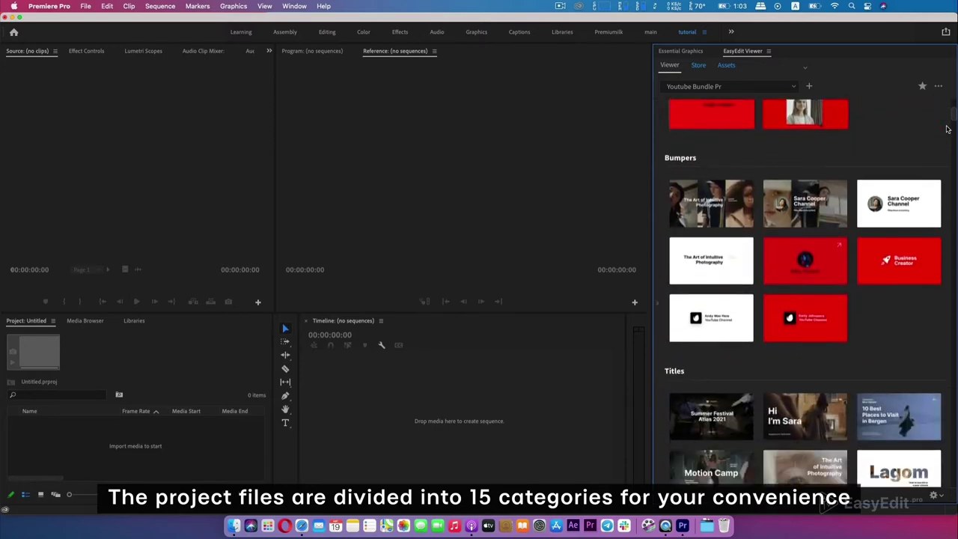
scroll(947, 130, down, 5)
scroll(947, 130, down, 5)
scroll(947, 129, down, 5)
scroll(947, 130, down, 5)
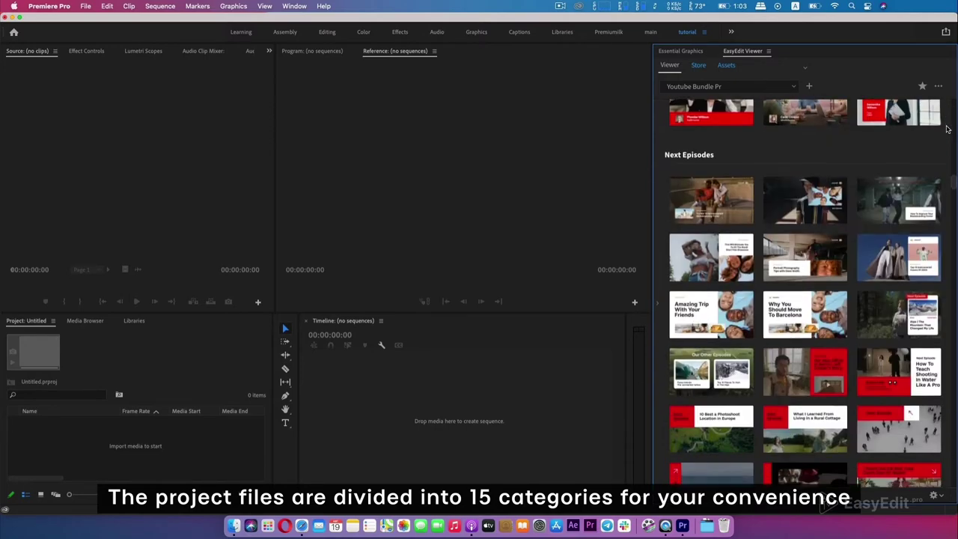
scroll(947, 130, down, 5)
scroll(946, 130, down, 5)
scroll(947, 129, down, 5)
scroll(947, 130, down, 5)
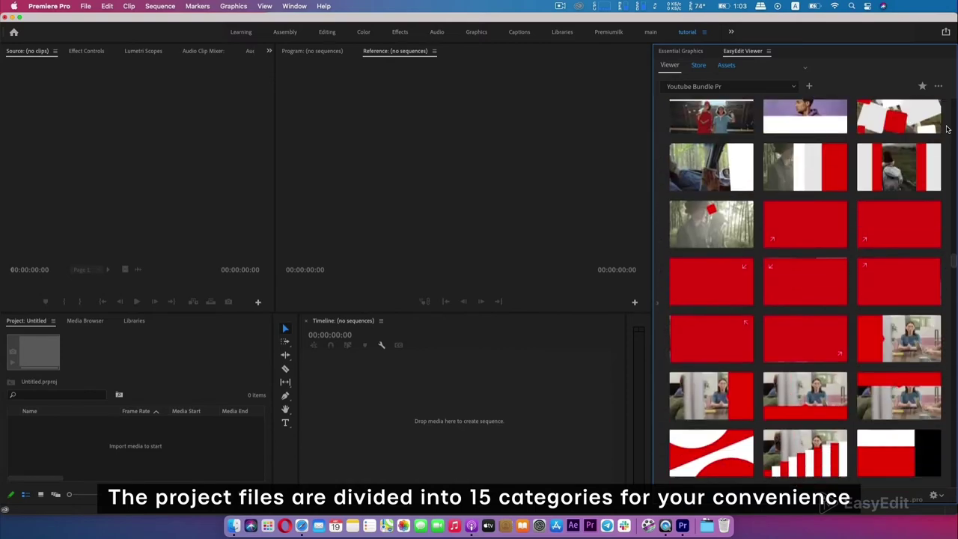
scroll(946, 130, down, 5)
scroll(947, 130, down, 5)
scroll(947, 130, down, 5)
scroll(947, 129, down, 5)
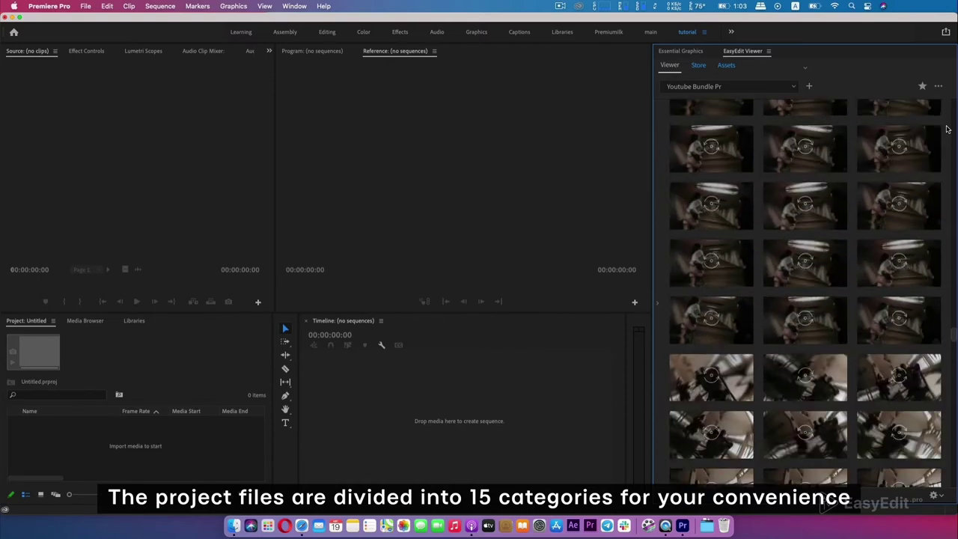
scroll(946, 129, down, 5)
scroll(947, 130, down, 5)
scroll(947, 129, down, 5)
scroll(946, 129, down, 5)
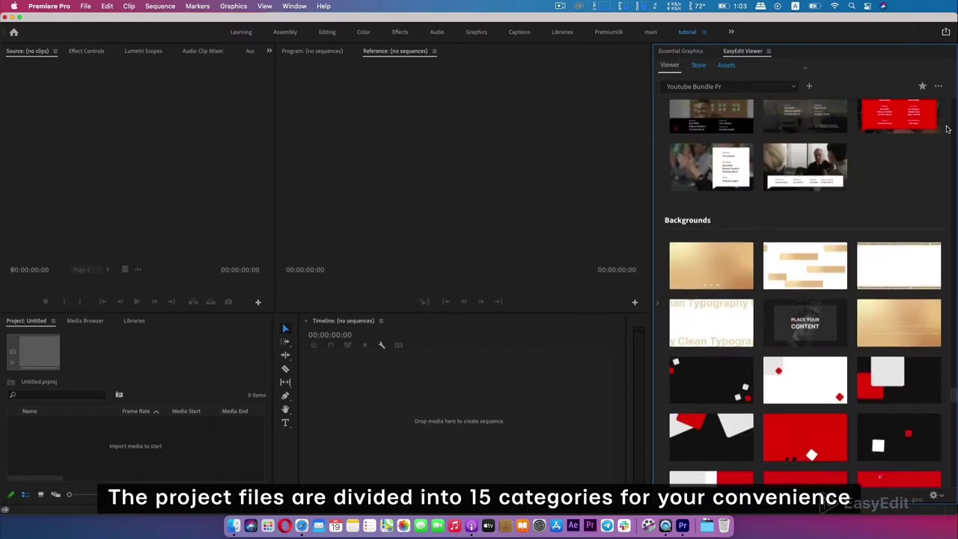
scroll(947, 129, down, 5)
scroll(946, 130, down, 5)
scroll(947, 129, down, 5)
scroll(947, 130, down, 5)
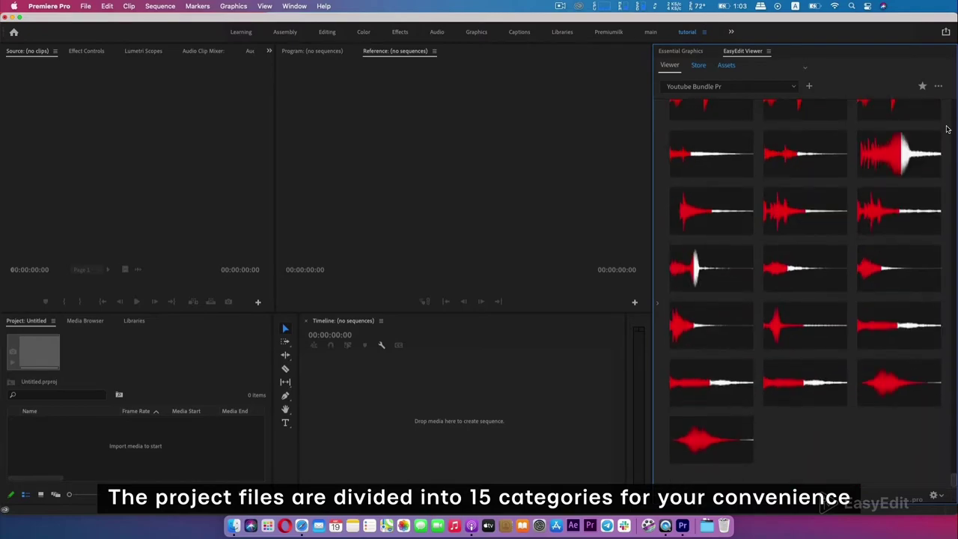
scroll(947, 129, down, 3)
Step: Scroll back up to the Opener And Intro presets
scroll(947, 129, up, 10)
scroll(947, 129, up, 10)
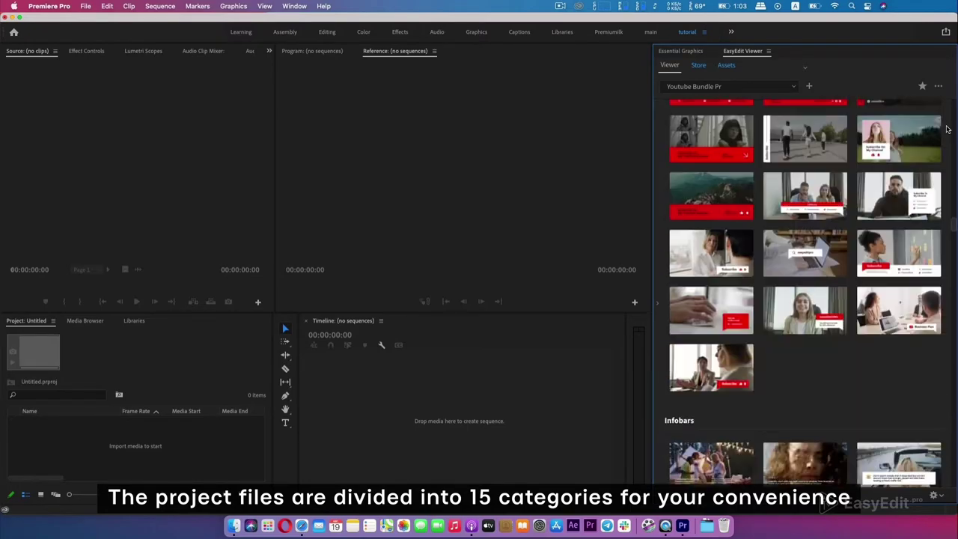
scroll(947, 129, up, 10)
scroll(946, 130, up, 10)
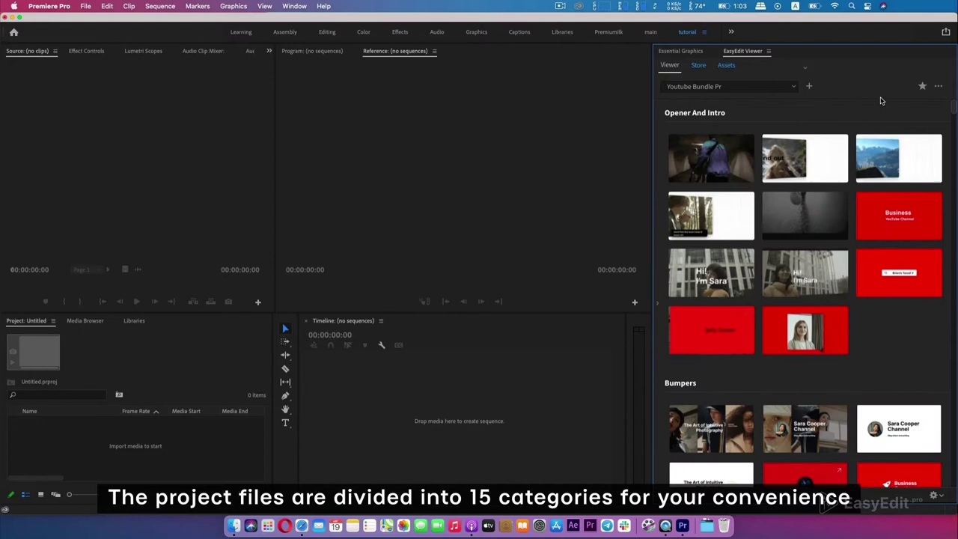
Step: Restore the EasyEdit banner and category list, then browse the Transitions Seamless subfolders
click(805, 68)
click(657, 361)
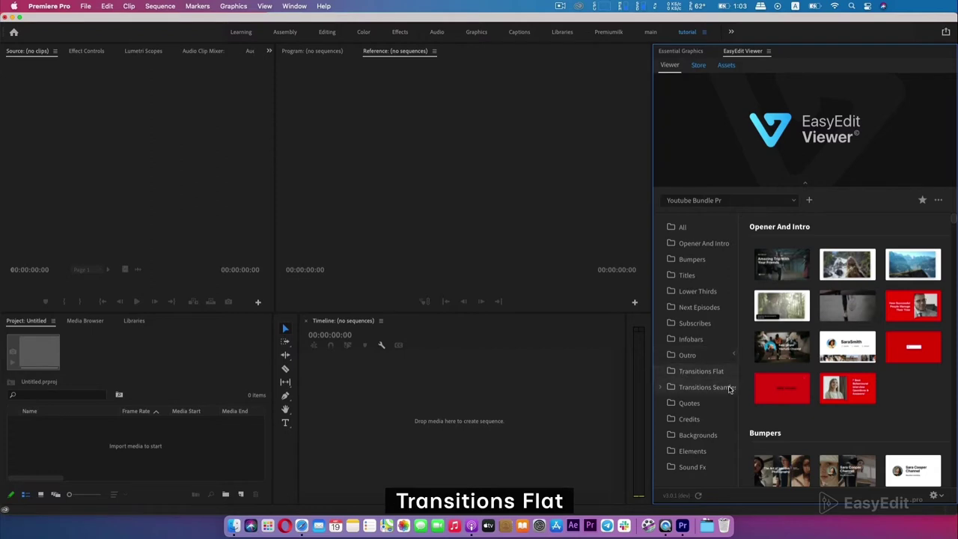
click(661, 387)
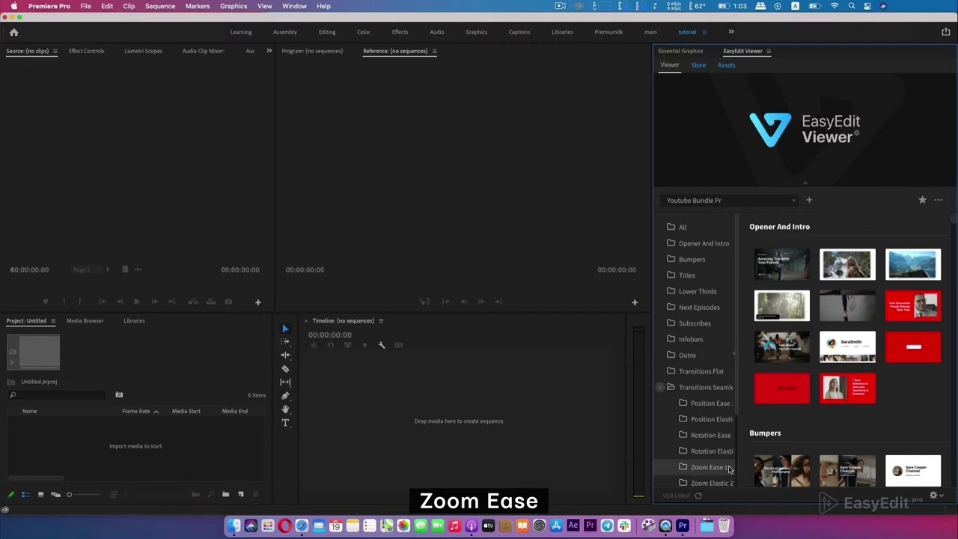
scroll(731, 467, down, 3)
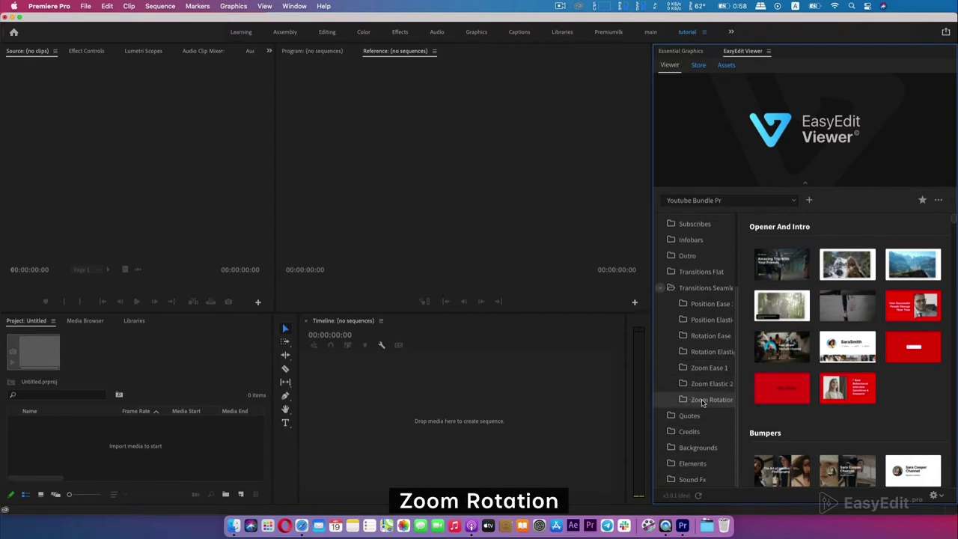
click(661, 287)
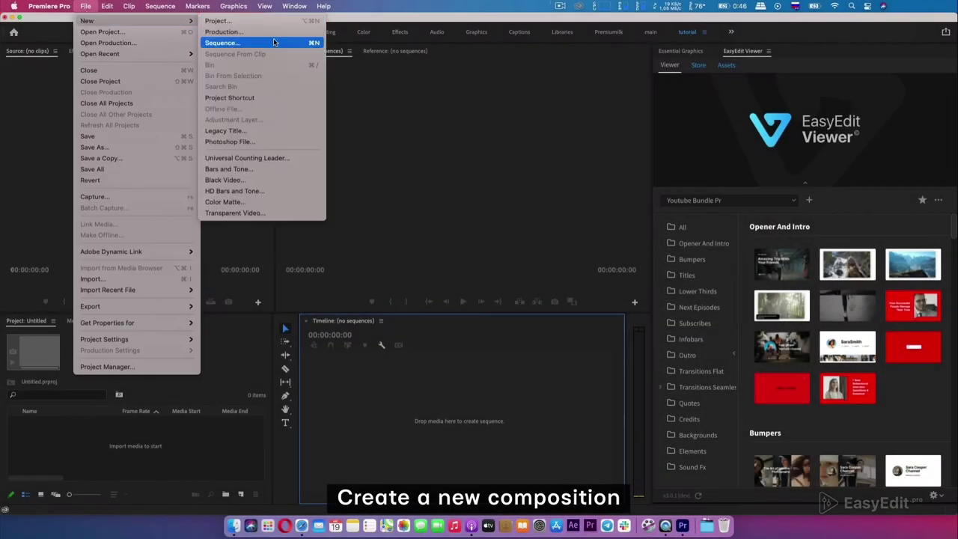
Step: Create a new sequence, Sequence 08, with the default settings
click(274, 42)
click(380, 105)
click(629, 439)
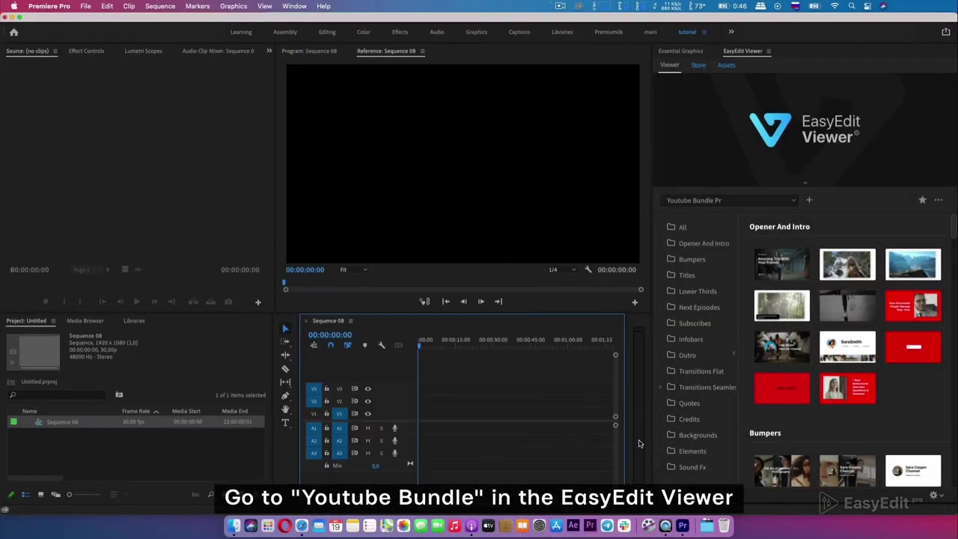
Step: Import a Next Episodes template into the timeline and play it back
click(719, 307)
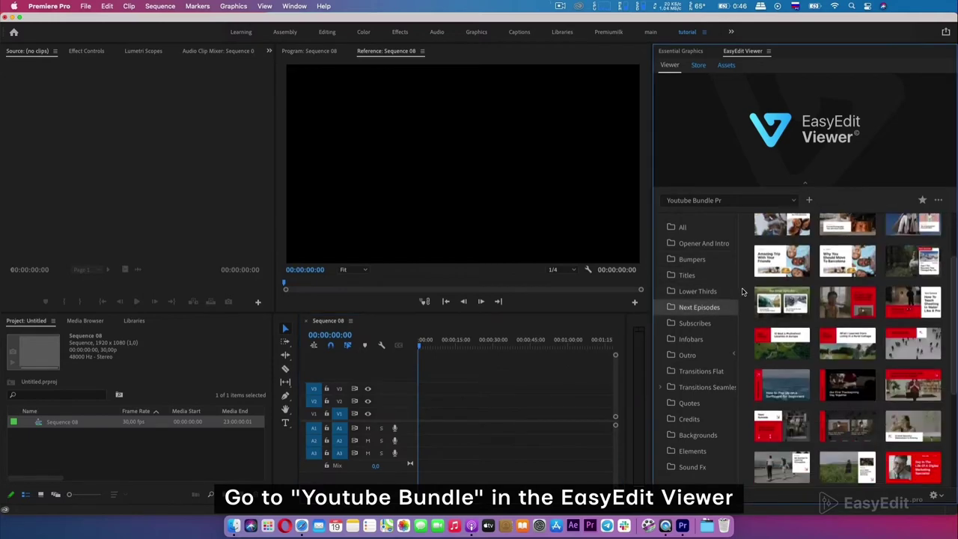
click(779, 303)
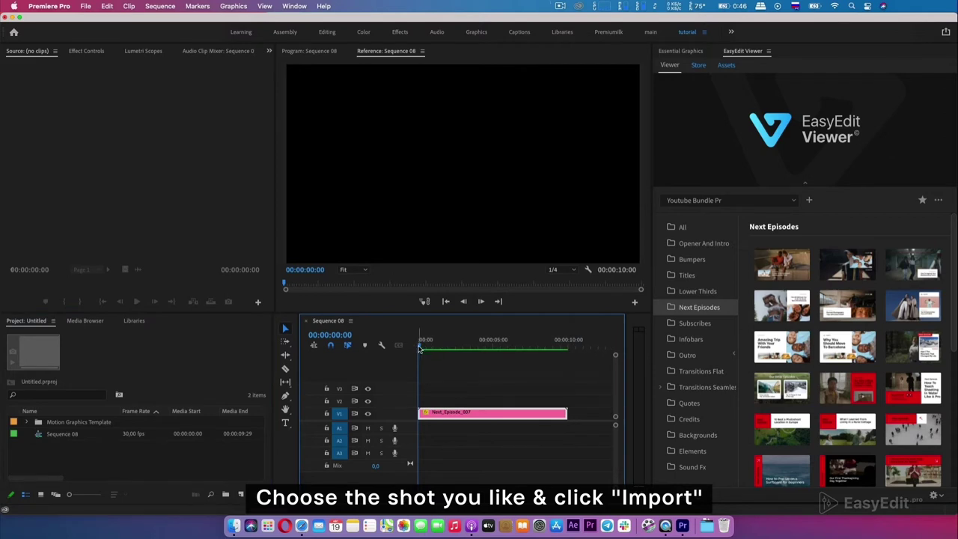
key(space)
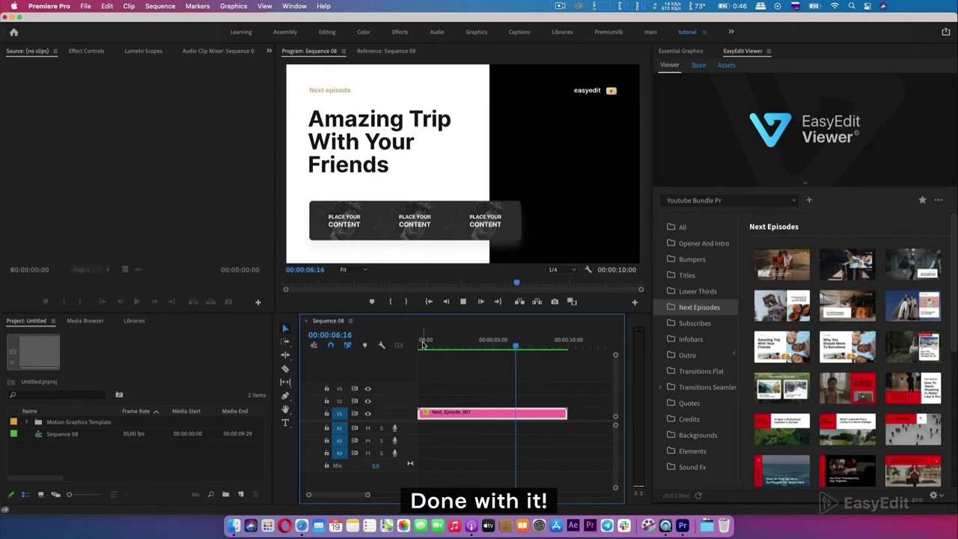
Step: Move the Next Episodes template to V2, put 1.mp4 on V1, and trim it to the template's end
click(491, 346)
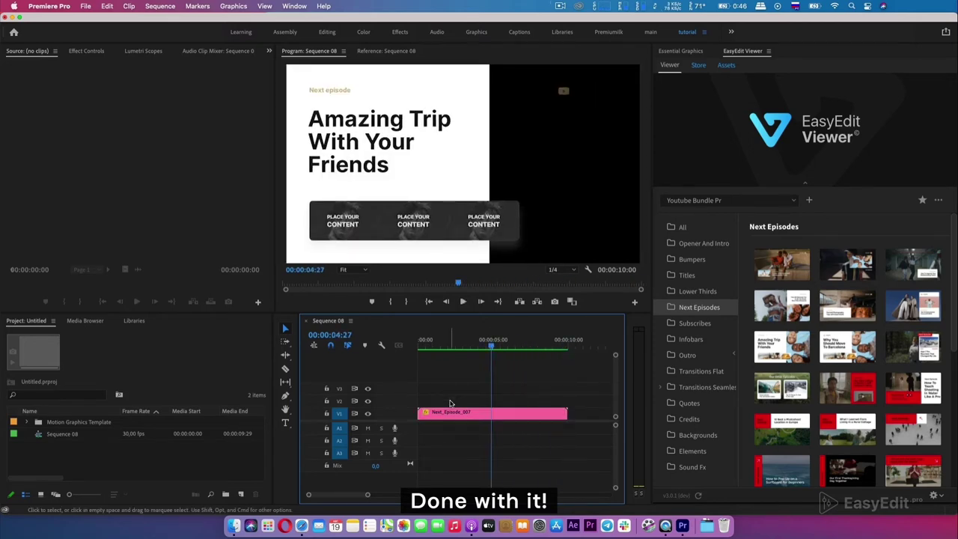
drag(450, 411, 446, 401)
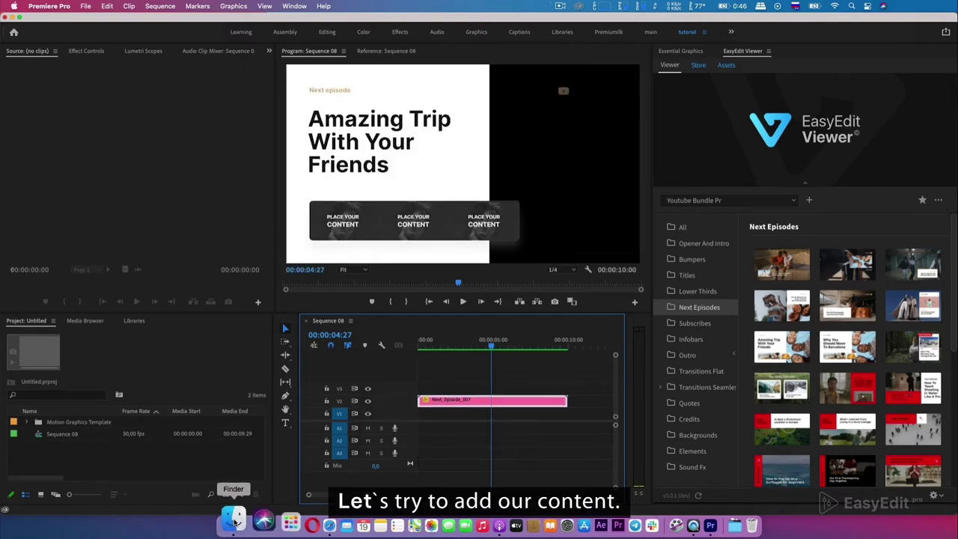
click(234, 519)
click(503, 200)
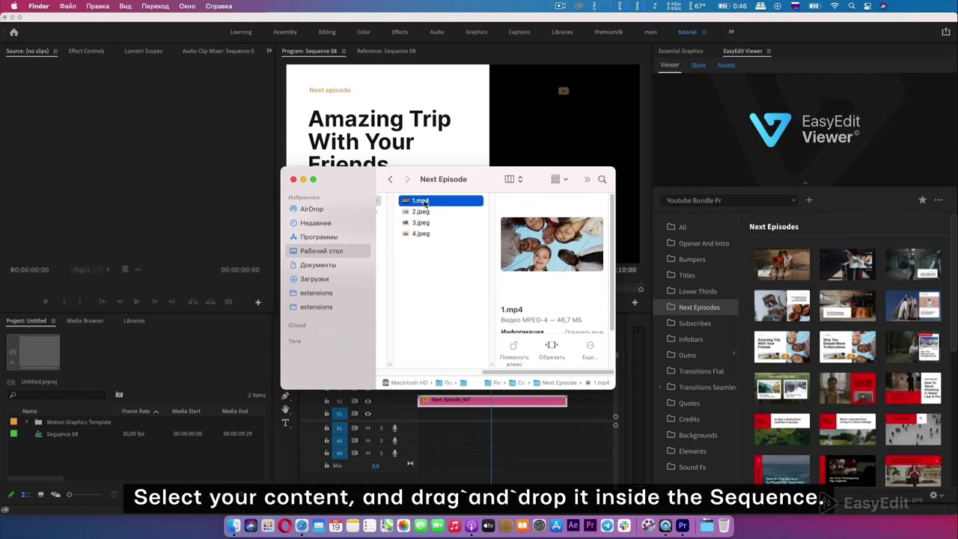
drag(424, 202, 427, 413)
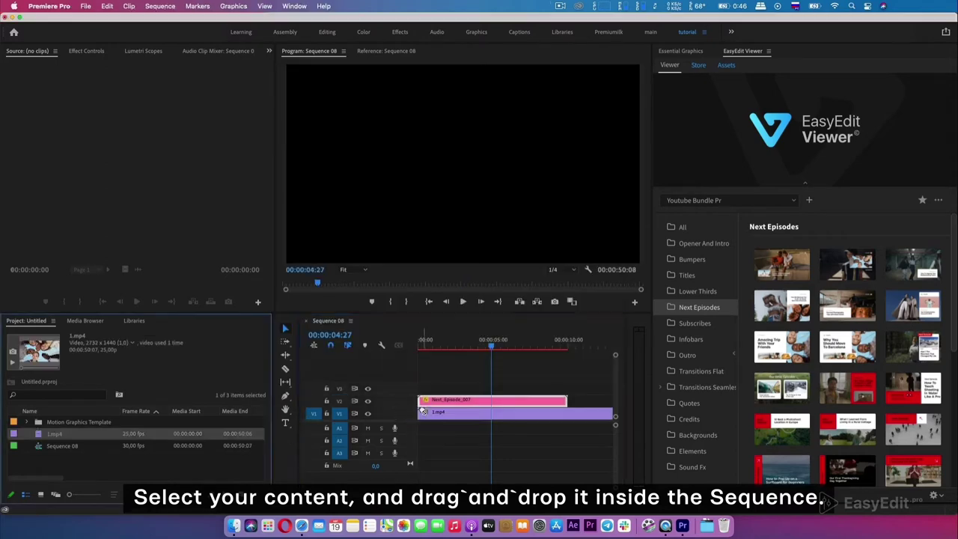
key(minus)
key(minus)
key(minus)
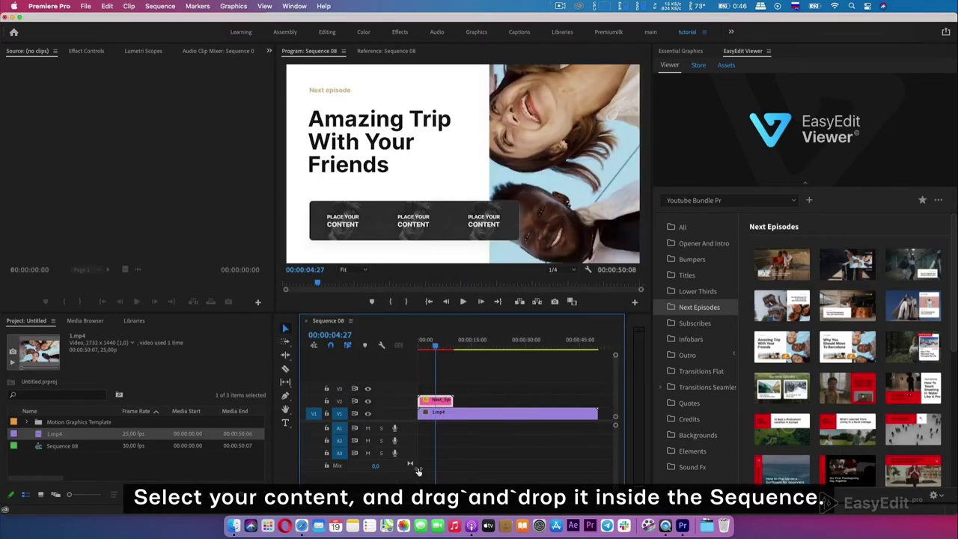
drag(590, 412, 450, 412)
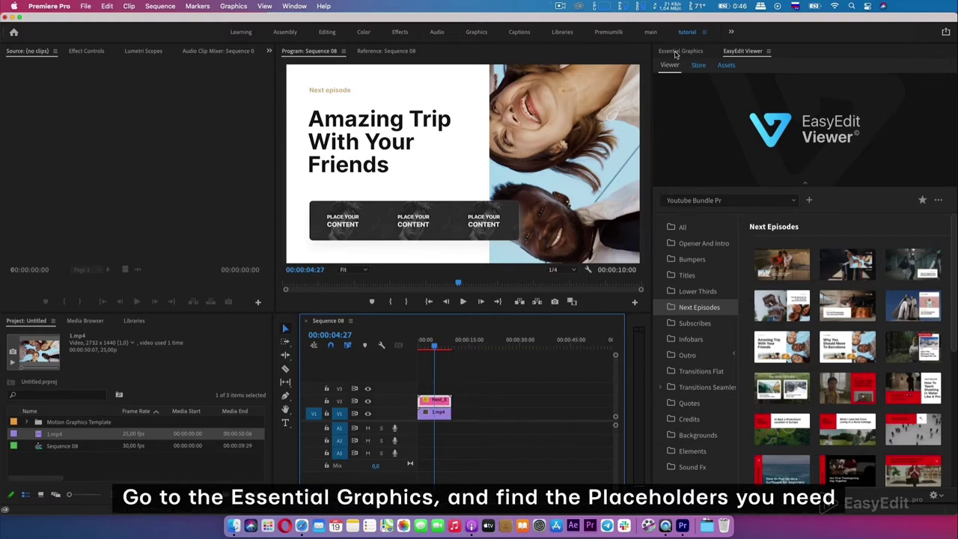
Step: Load 2.jpeg into the first placeholder and reposition the beach image in its slot
click(680, 51)
click(665, 255)
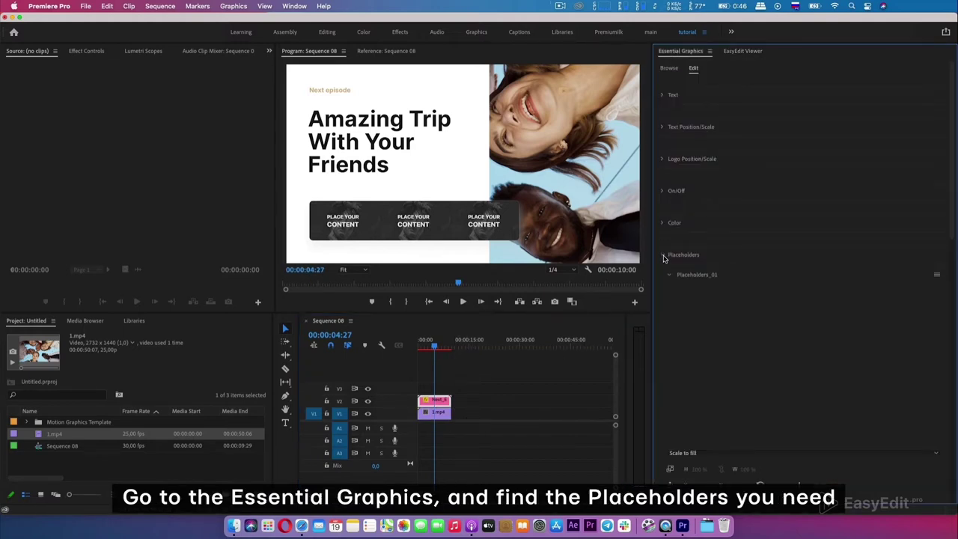
scroll(662, 268, down, 1)
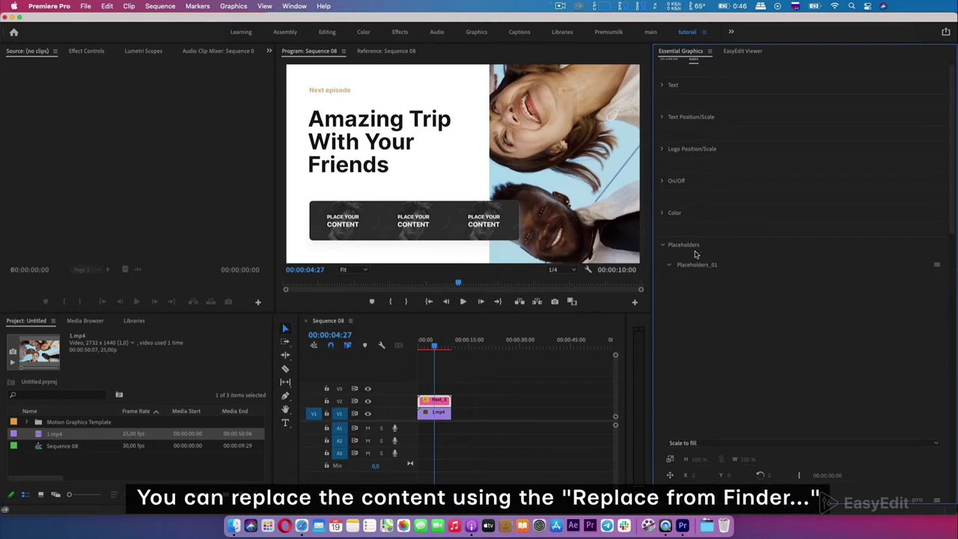
click(938, 266)
click(898, 275)
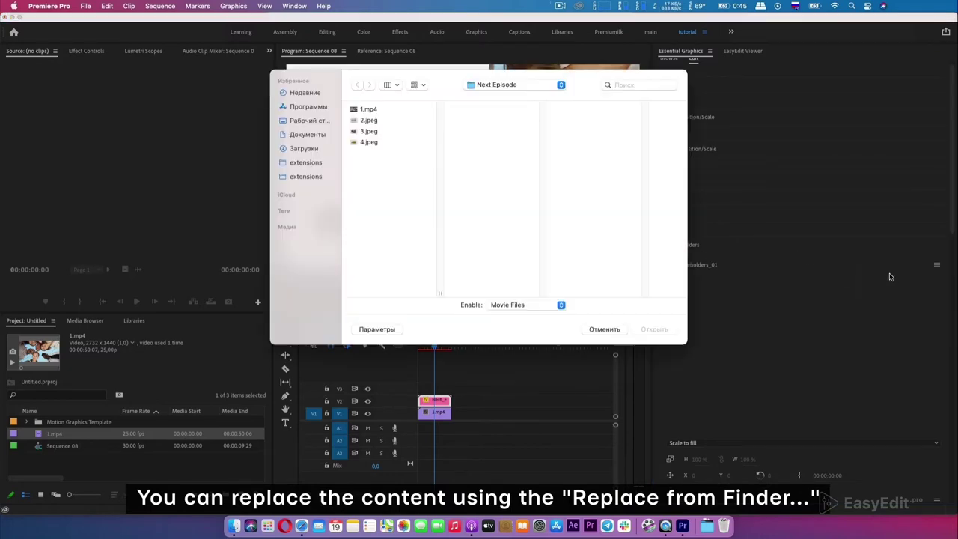
click(368, 121)
click(655, 330)
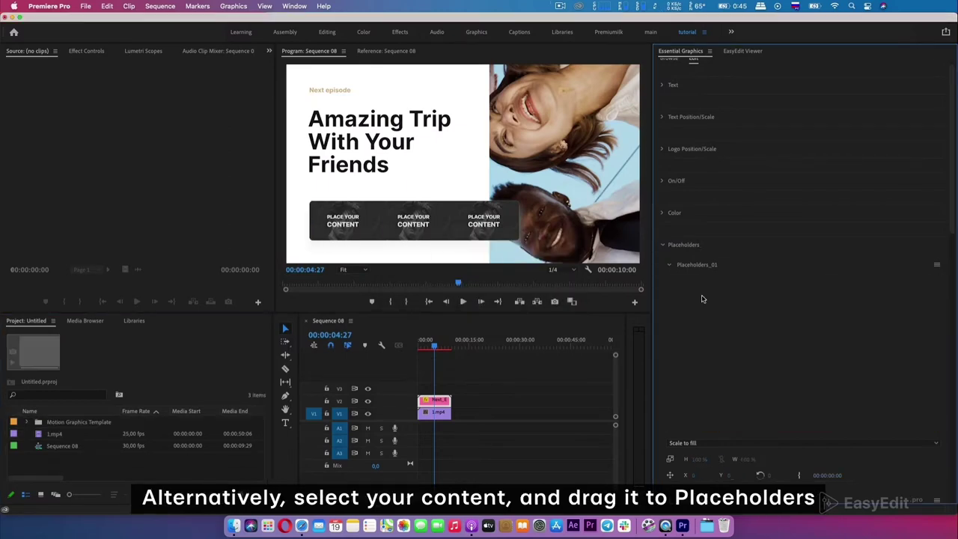
click(228, 524)
drag(420, 212, 761, 332)
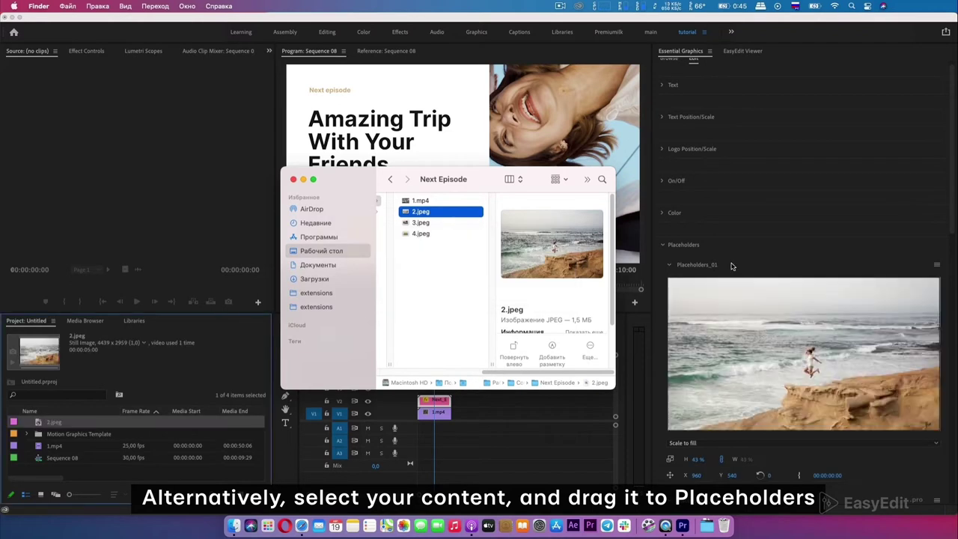
click(693, 263)
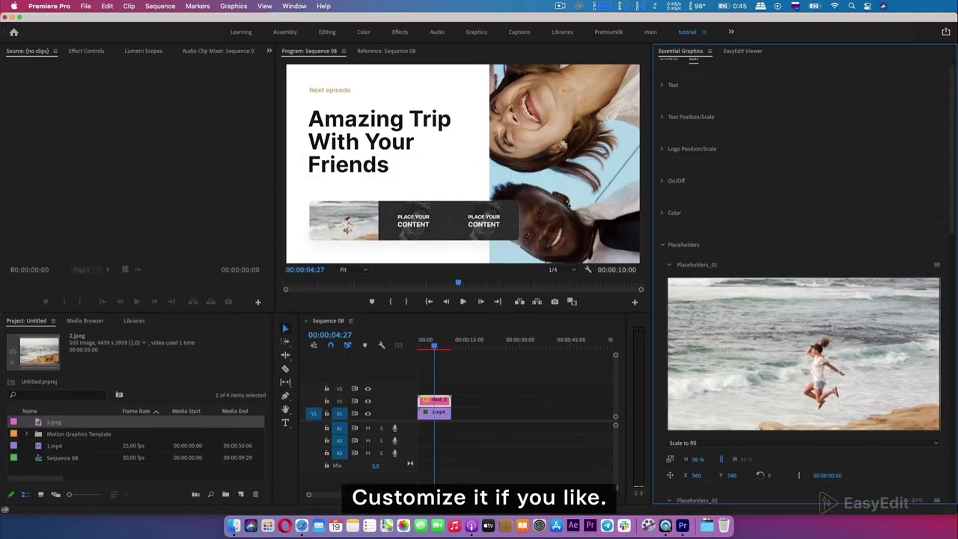
mouse_move(732, 475)
mouse_down()
mouse_move(690, 475)
mouse_move(703, 476)
mouse_up()
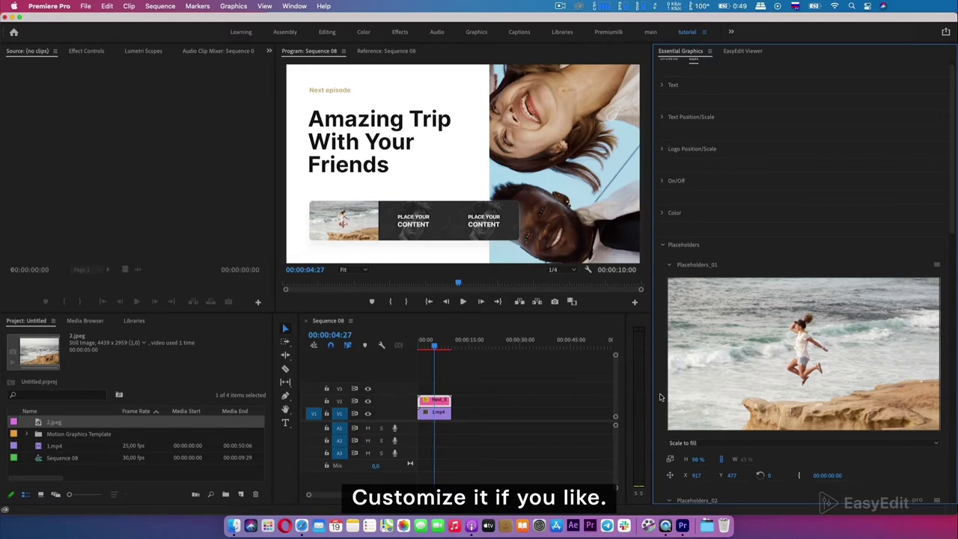
Step: Replace the second and third placeholders with 3.jpeg and 4.jpeg
scroll(662, 401, down, 5)
click(936, 300)
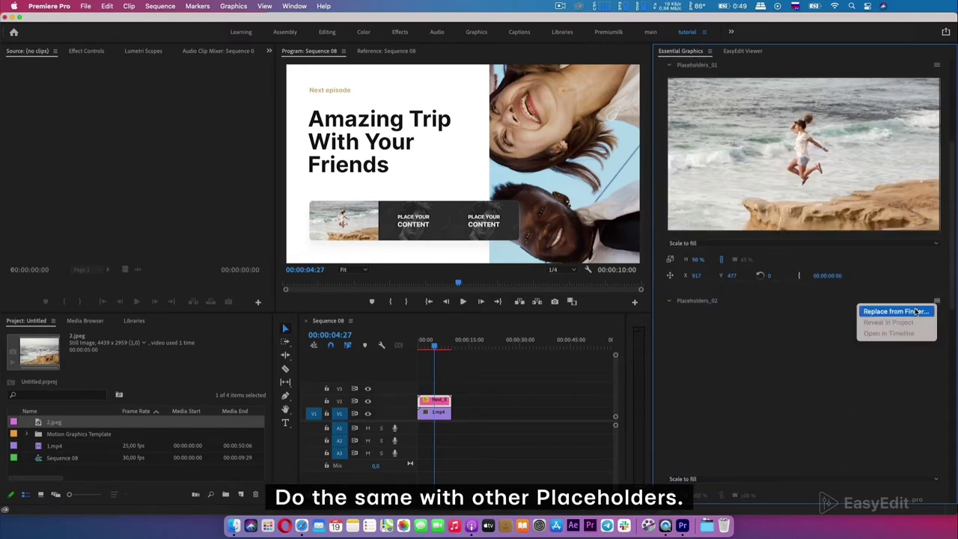
click(887, 307)
click(388, 133)
click(653, 330)
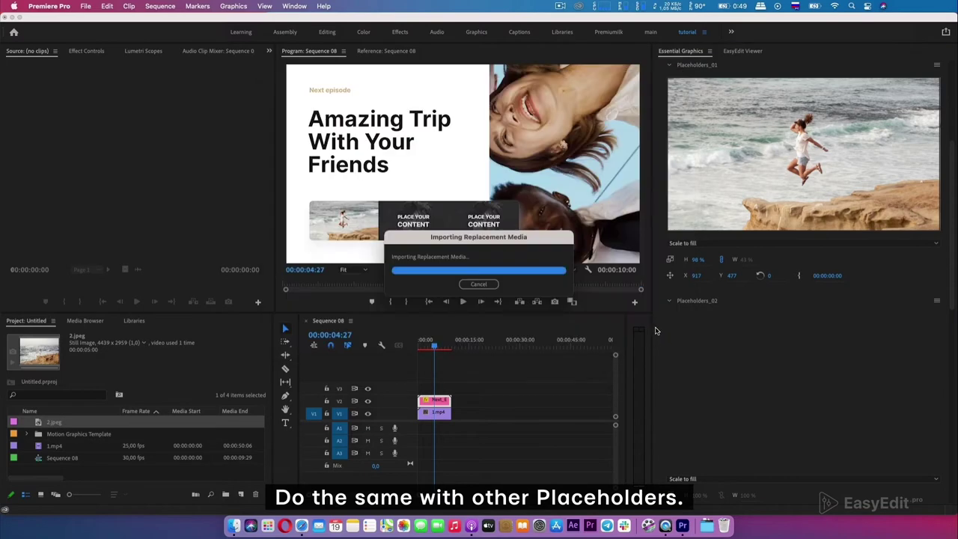
scroll(949, 253, down, 3)
click(937, 236)
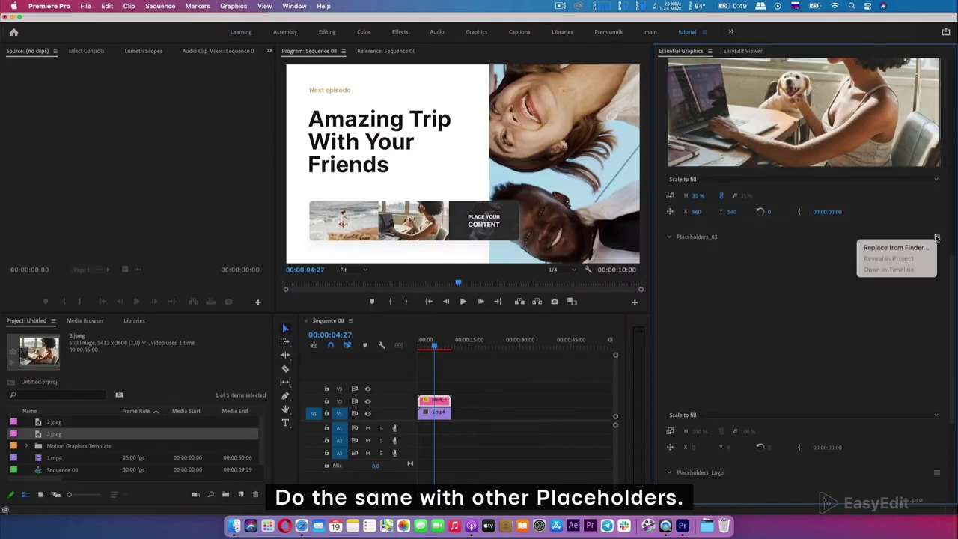
click(895, 248)
click(367, 142)
click(653, 329)
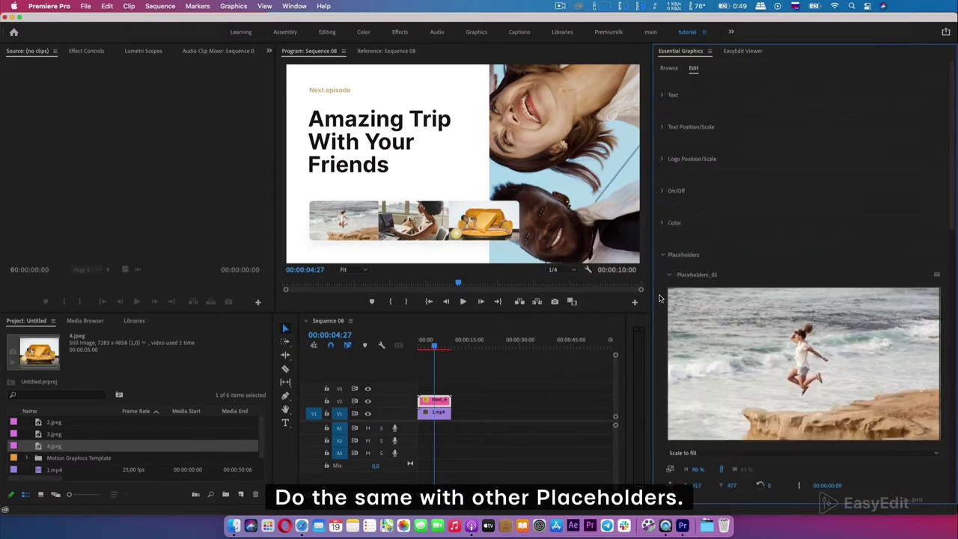
Step: Render and play the sequence preview, then scrub to the full title card
click(425, 349)
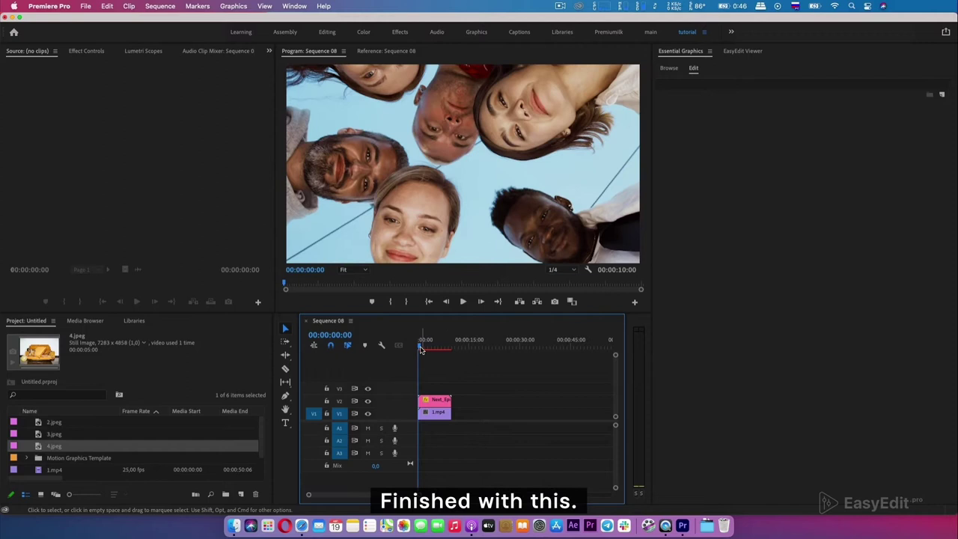
key(Return)
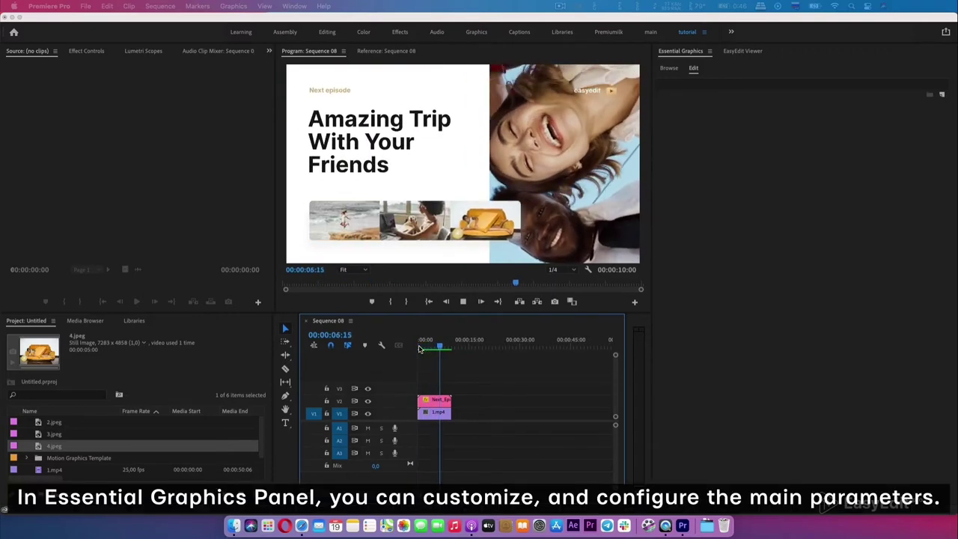
drag(422, 346, 442, 345)
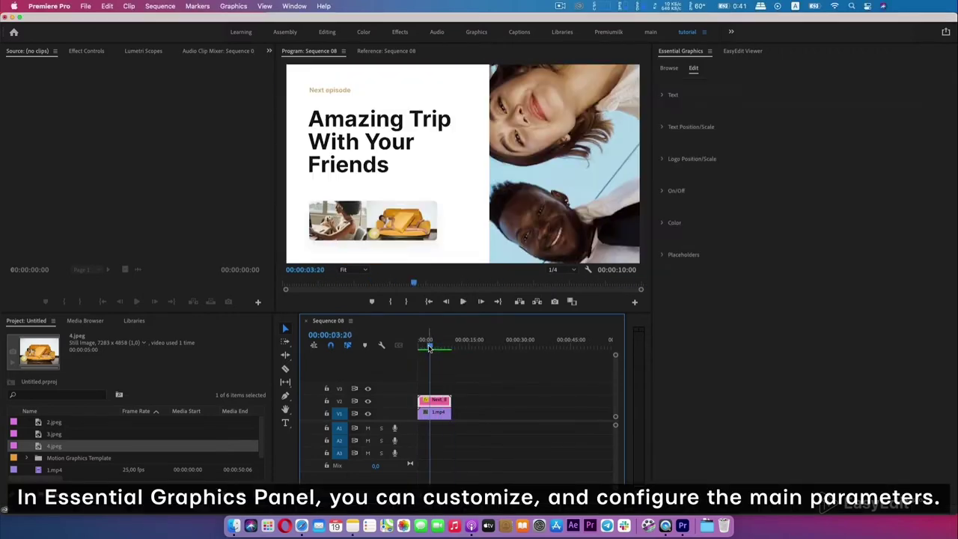
Step: Change the Text_02 headline to 'Make your videos better with Easyedit studio'
click(662, 95)
click(705, 234)
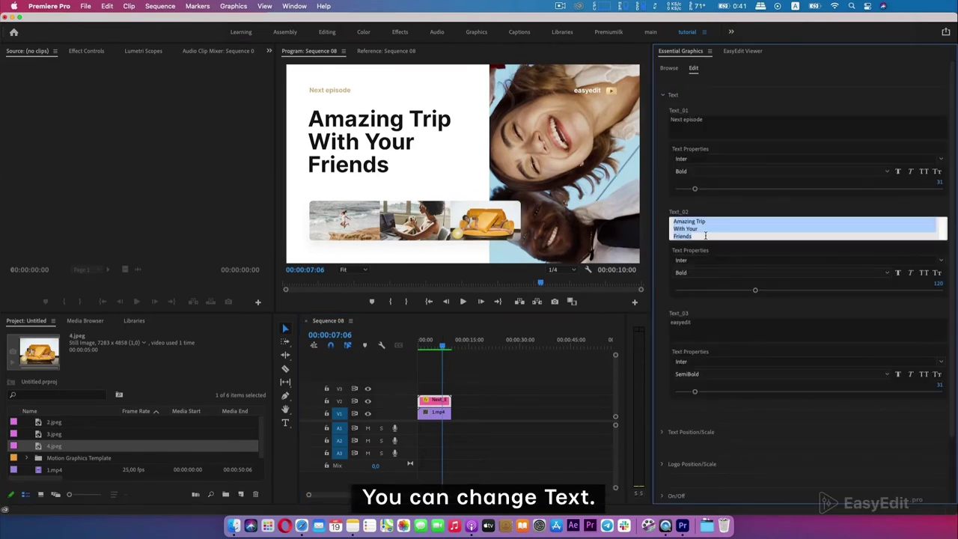
click(668, 211)
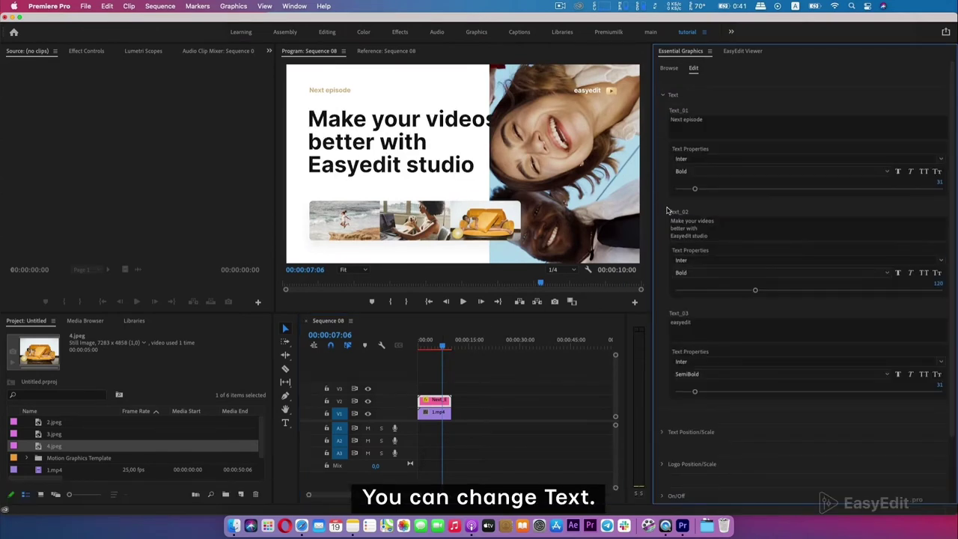
click(661, 95)
Step: Shrink the Text_02 headline to 85% scale and nudge its Y position up
click(662, 127)
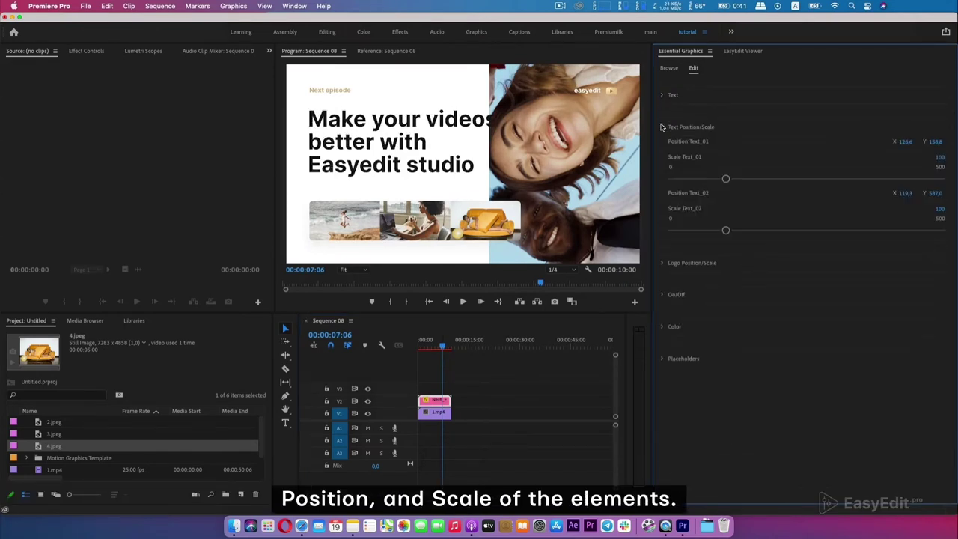
click(705, 234)
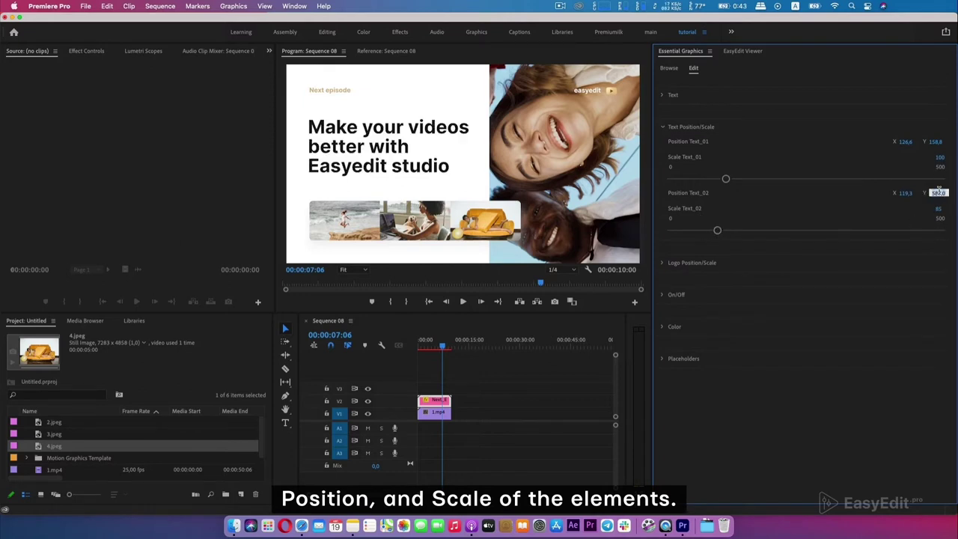
drag(941, 190, 949, 189)
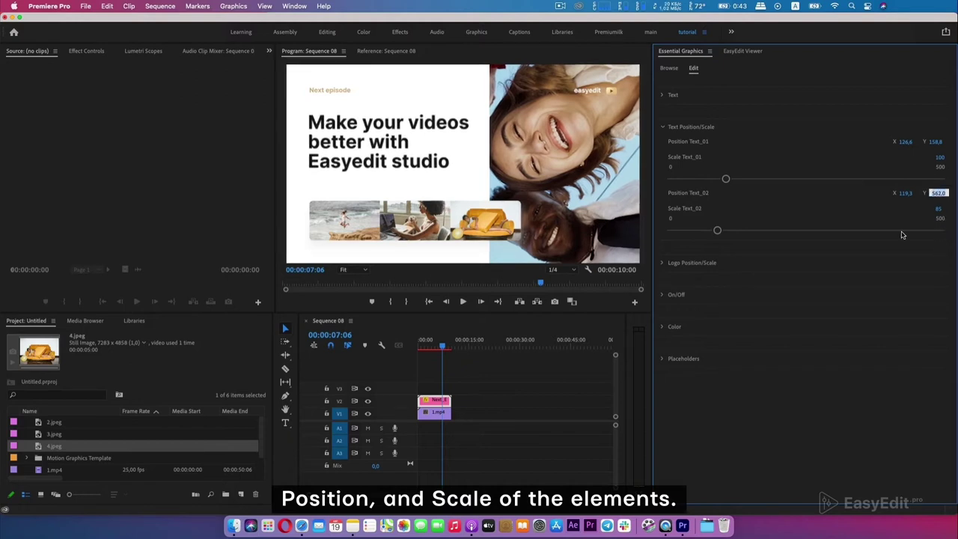
key(Return)
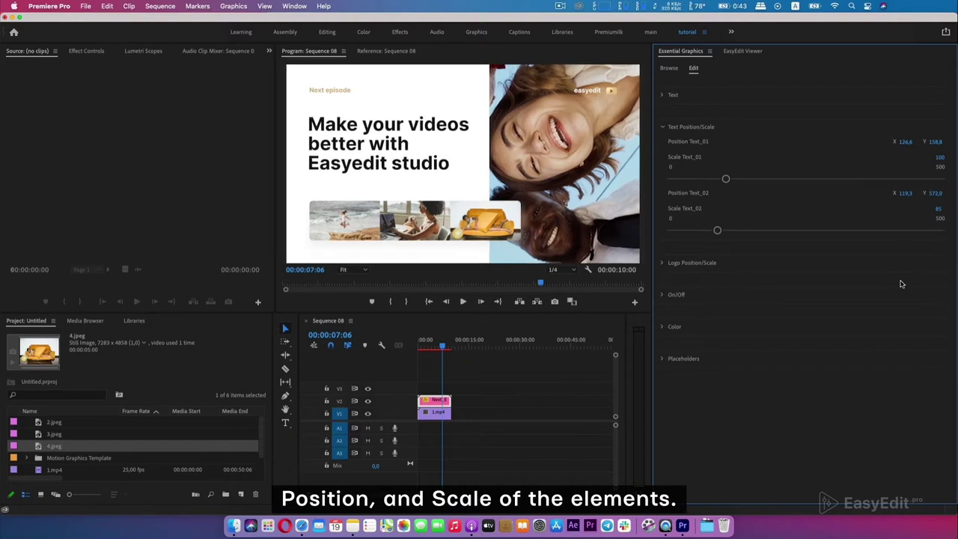
click(663, 128)
Step: Enlarge the easyedit logo to 140% scale, adjust its X position, and toggle it off and on
click(665, 159)
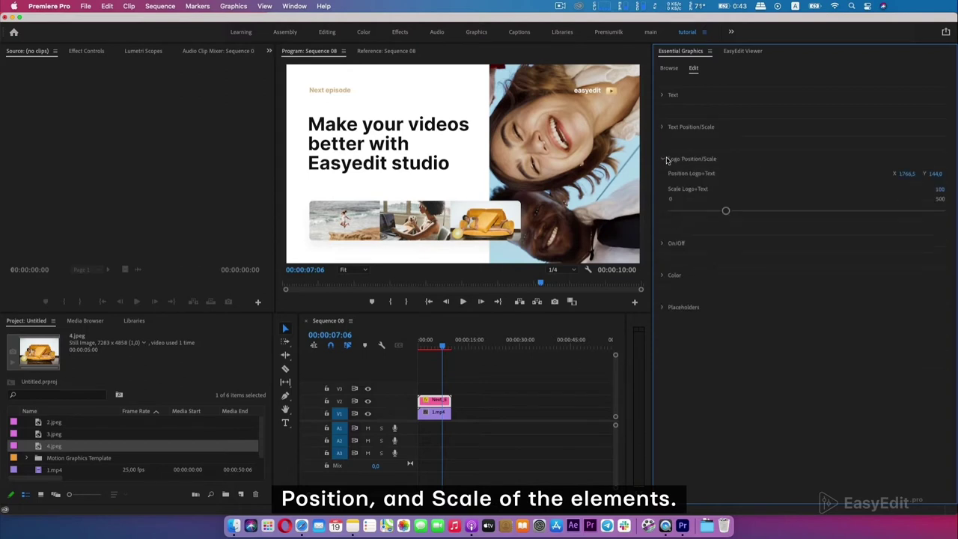
drag(948, 187, 949, 187)
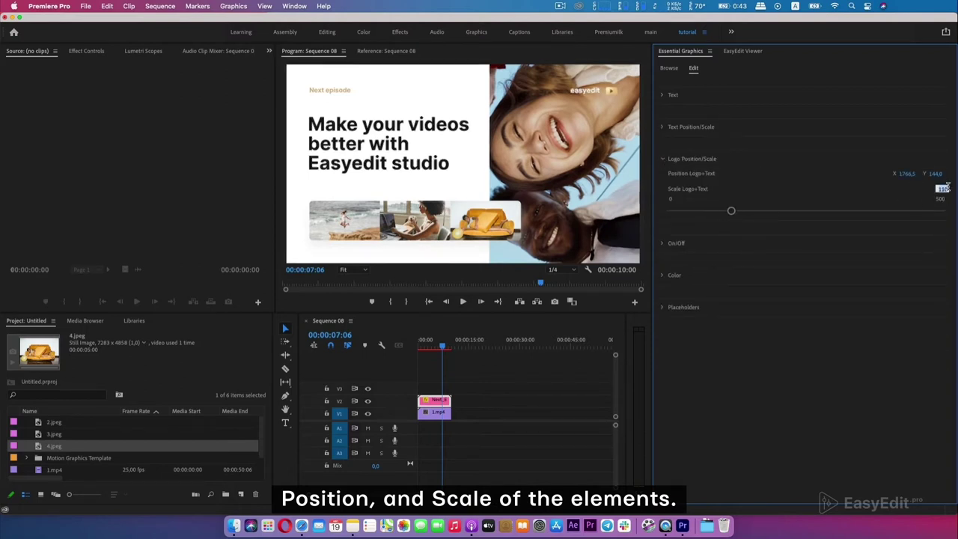
text(140)
click(908, 173)
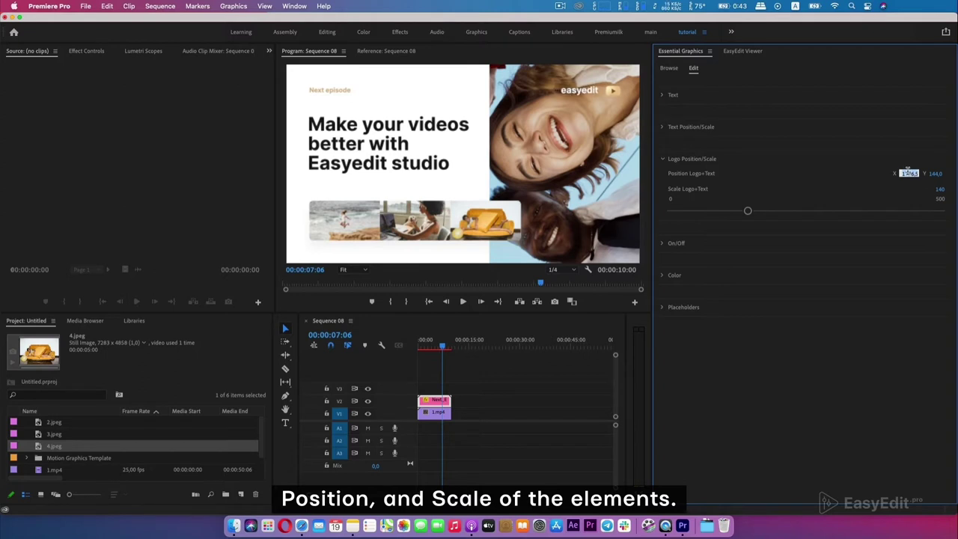
click(849, 303)
click(663, 158)
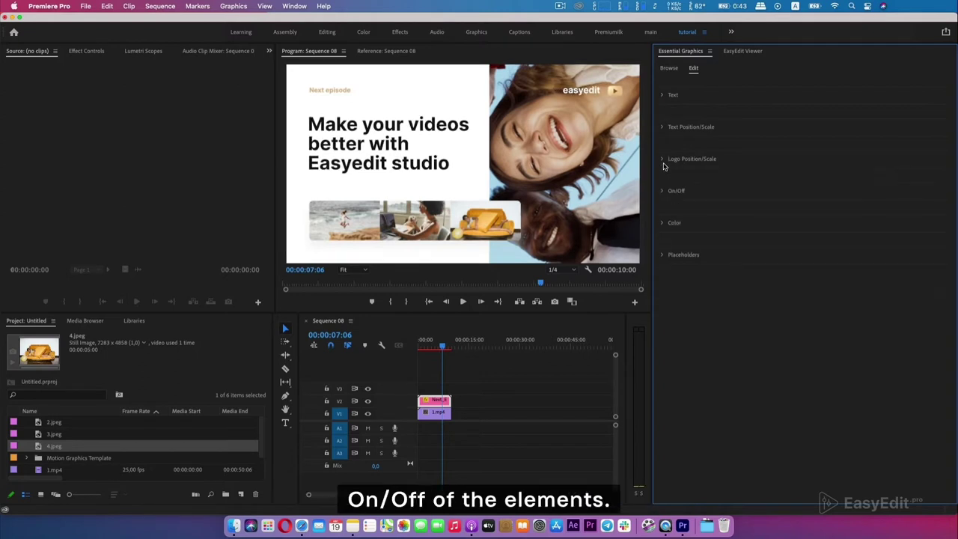
click(664, 191)
click(672, 205)
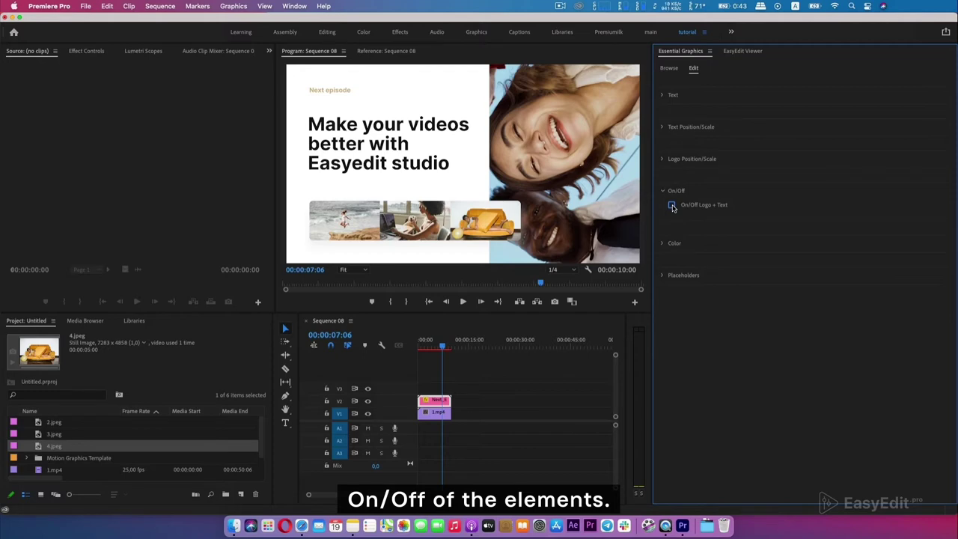
click(672, 205)
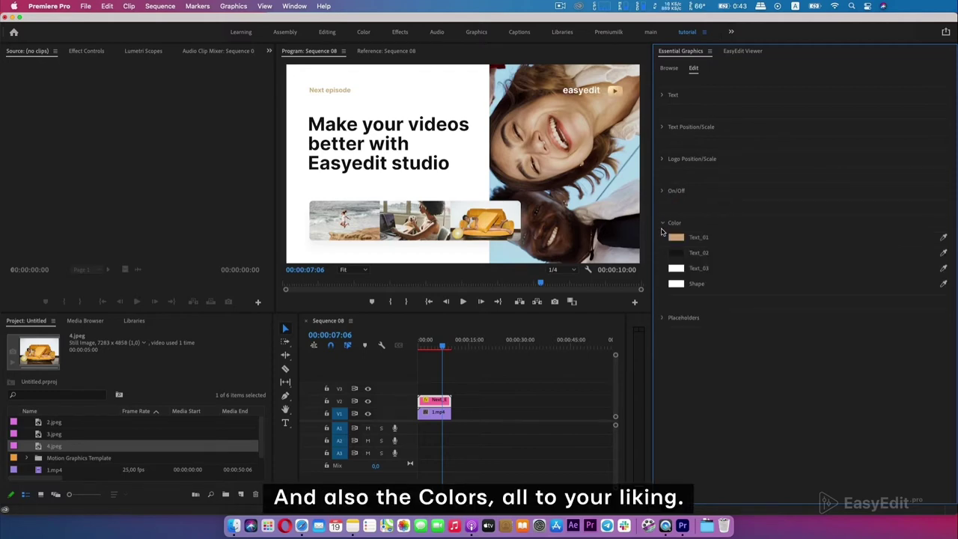
Step: Set the background shape colour to a deeper blue
click(676, 284)
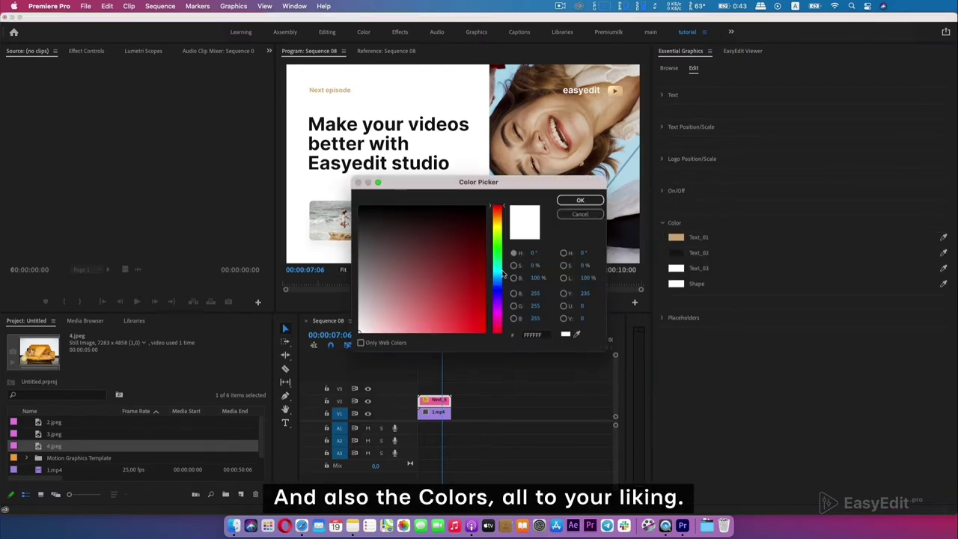
drag(500, 276, 497, 281)
drag(471, 317, 433, 335)
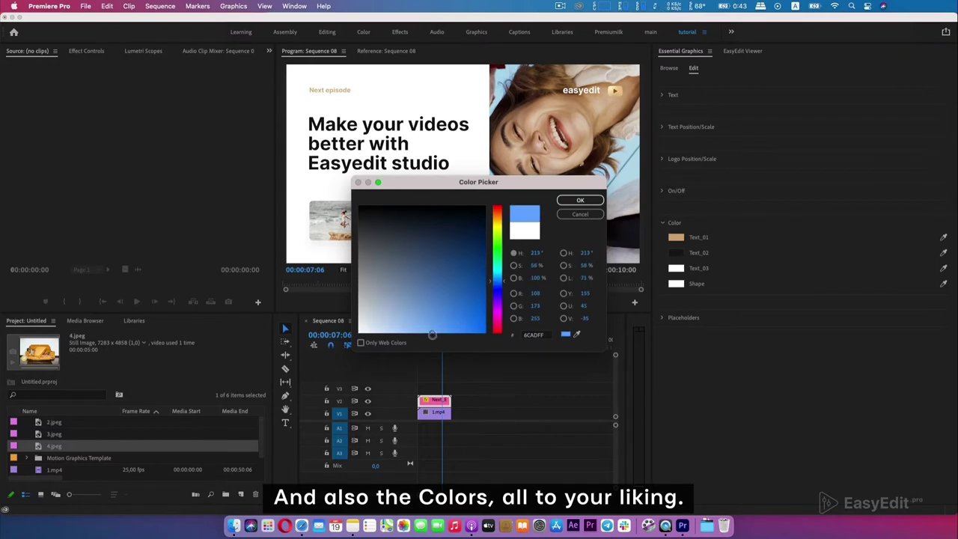
click(579, 201)
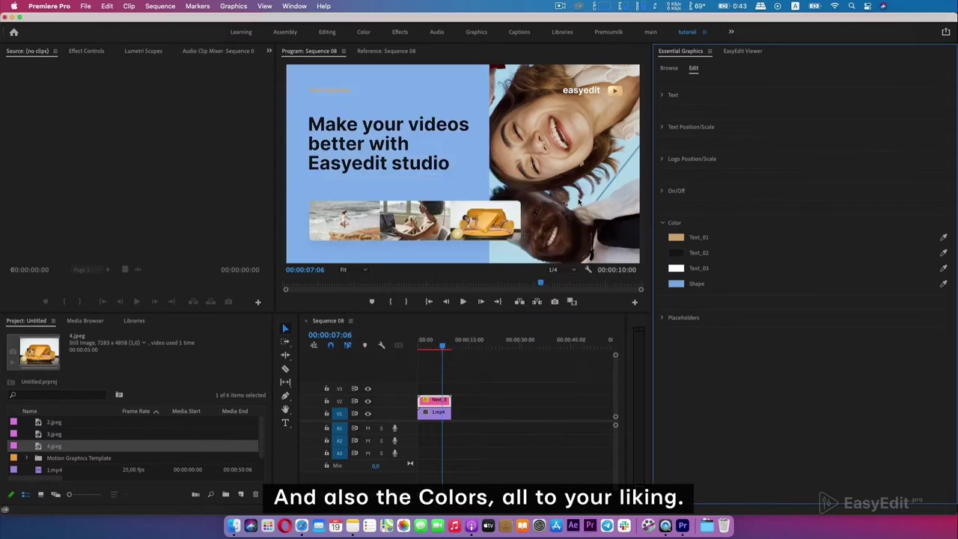
click(676, 284)
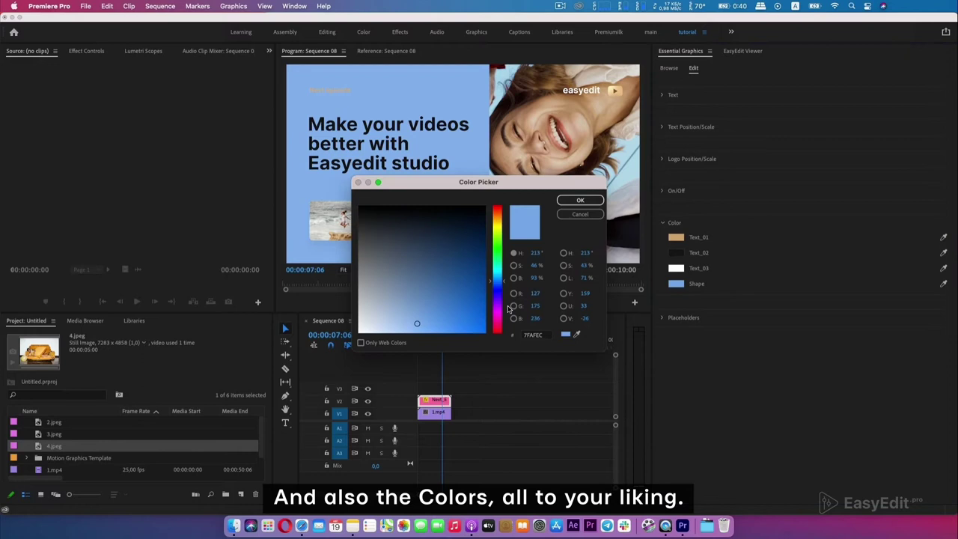
drag(500, 283, 497, 286)
click(436, 323)
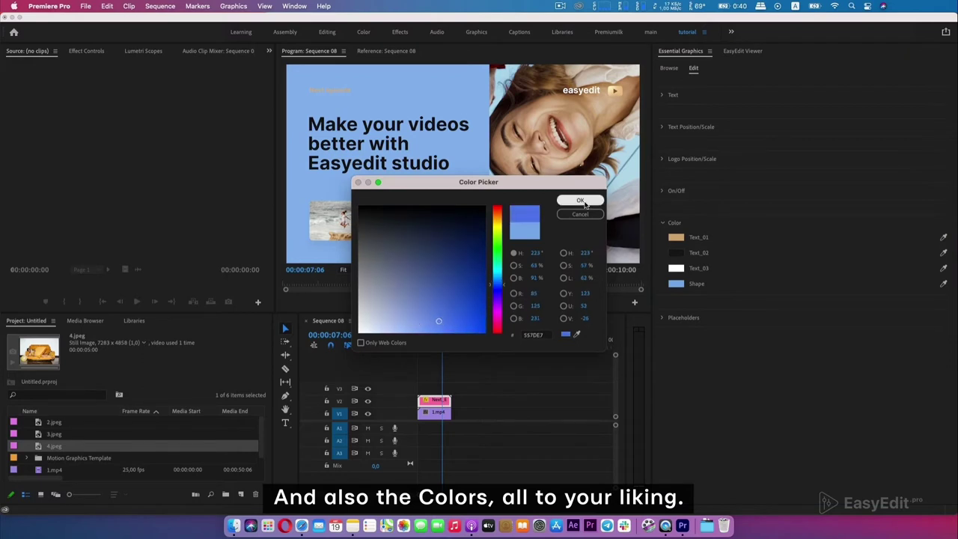
click(580, 200)
Step: Try bright magenta for the Next episode label and set the Text_02 headline to white
click(676, 238)
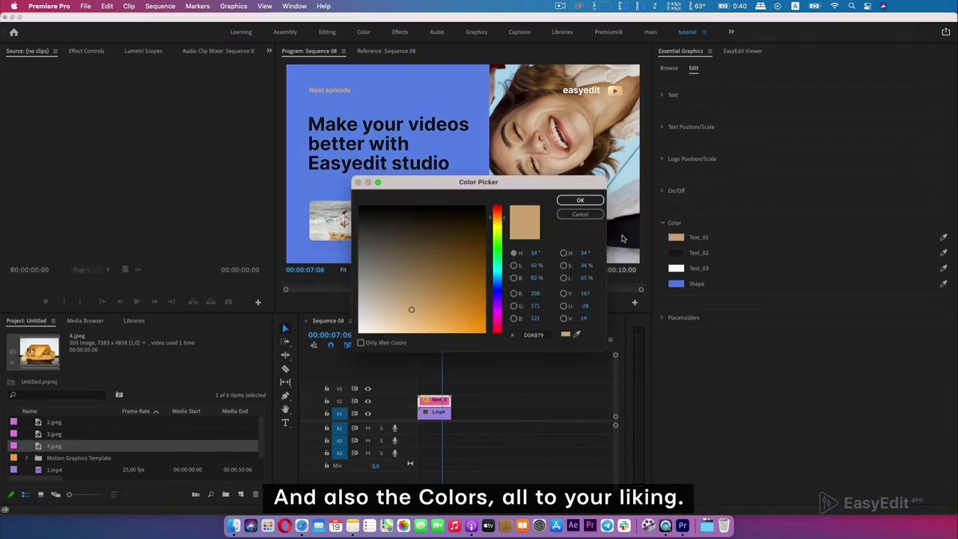
click(494, 311)
click(450, 320)
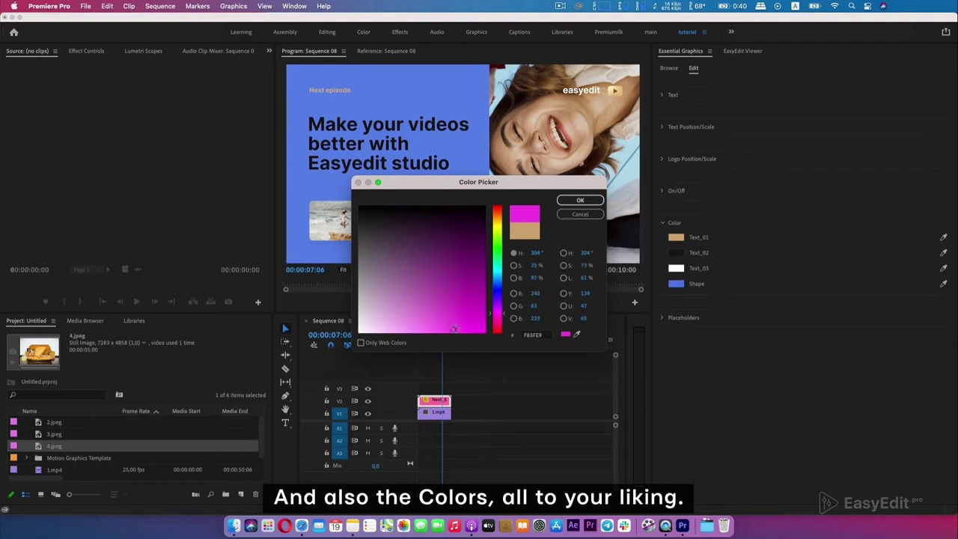
click(581, 199)
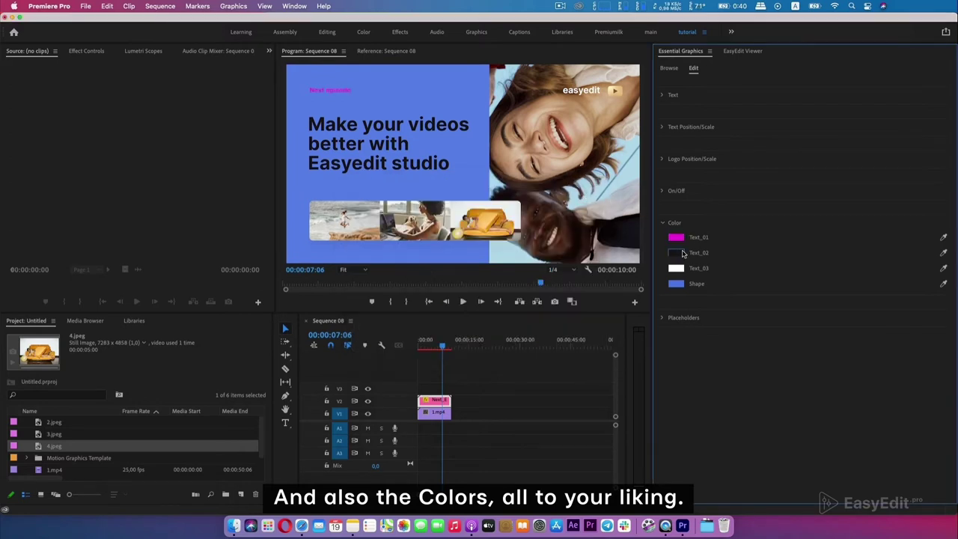
click(681, 253)
click(579, 201)
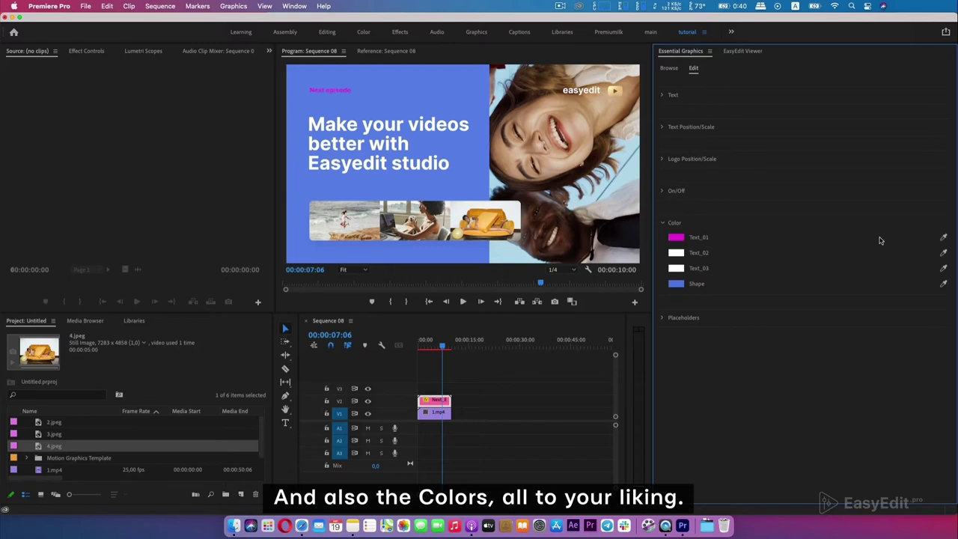
Step: Change the Next episode label to dark blue and collapse the colour settings
click(676, 237)
click(497, 291)
drag(478, 291, 477, 277)
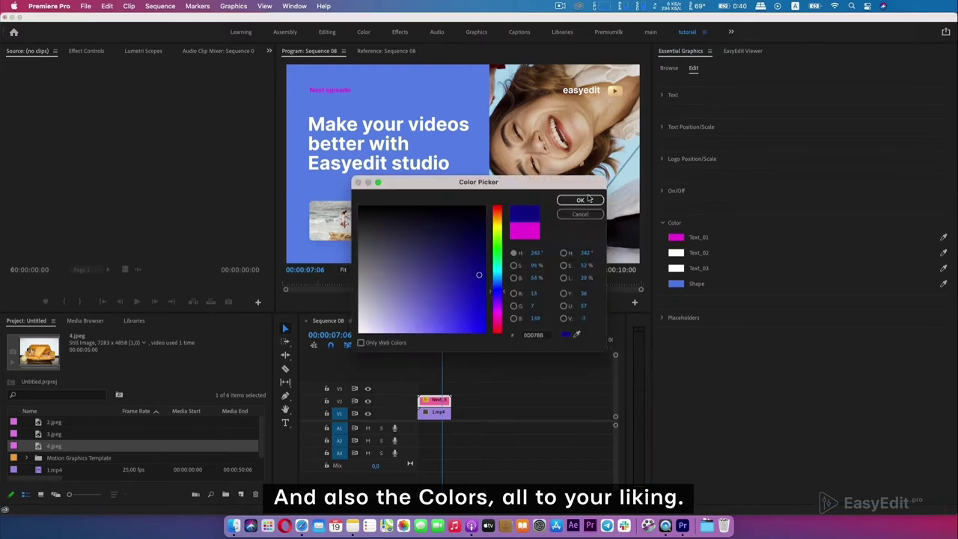
click(589, 199)
click(662, 223)
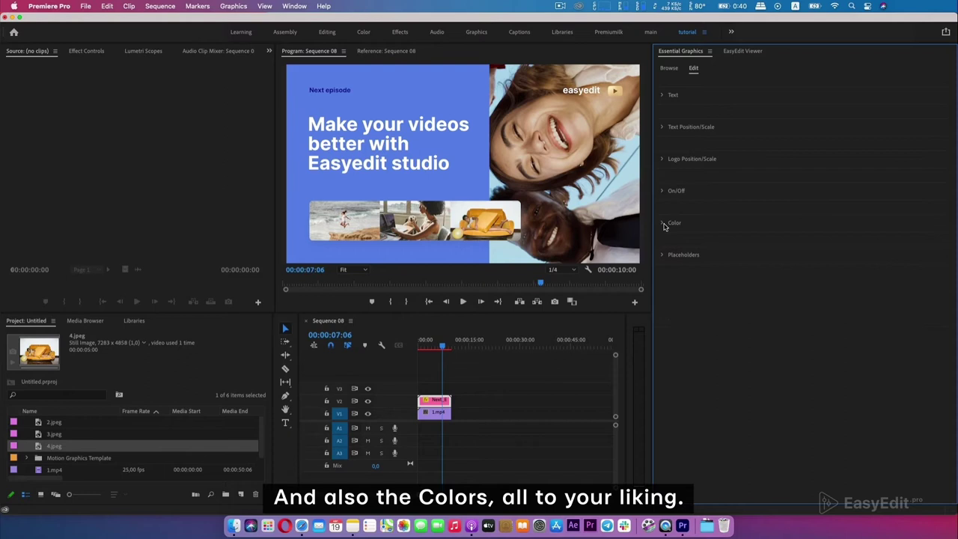
drag(444, 349, 419, 348)
key(Return)
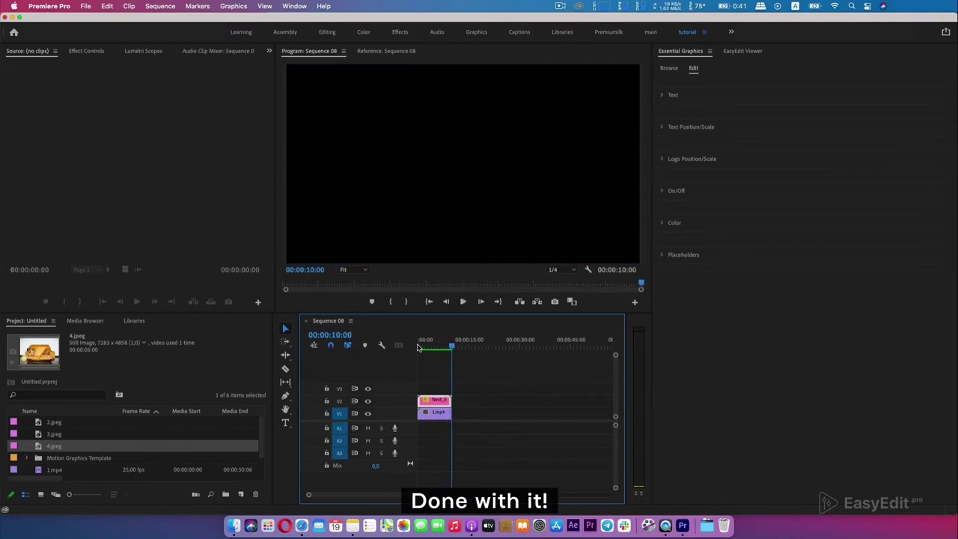
key(space)
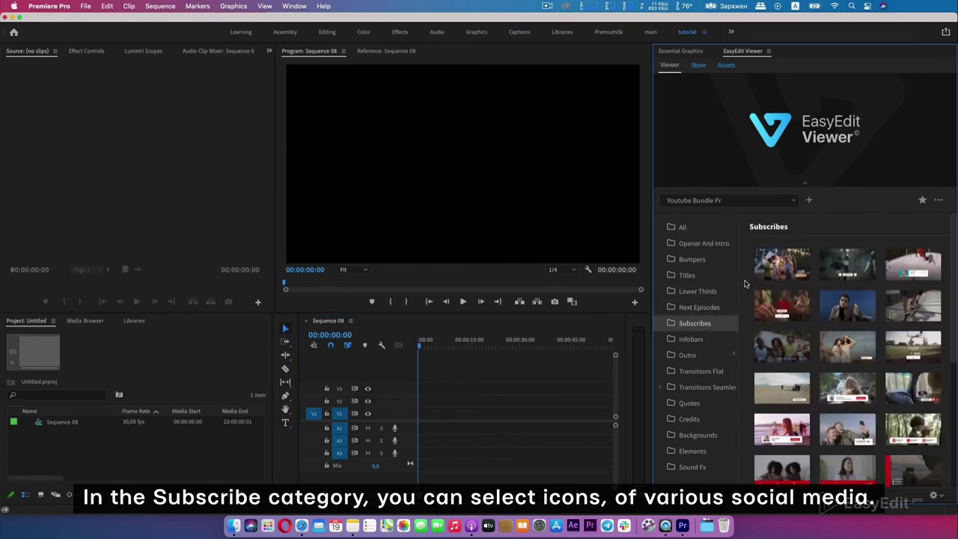
Step: Import a red-bar Subscribes template with social handles into Sequence 08 and preview it
scroll(745, 282, down, 3)
scroll(745, 283, up, 3)
scroll(745, 283, down, 3)
click(913, 362)
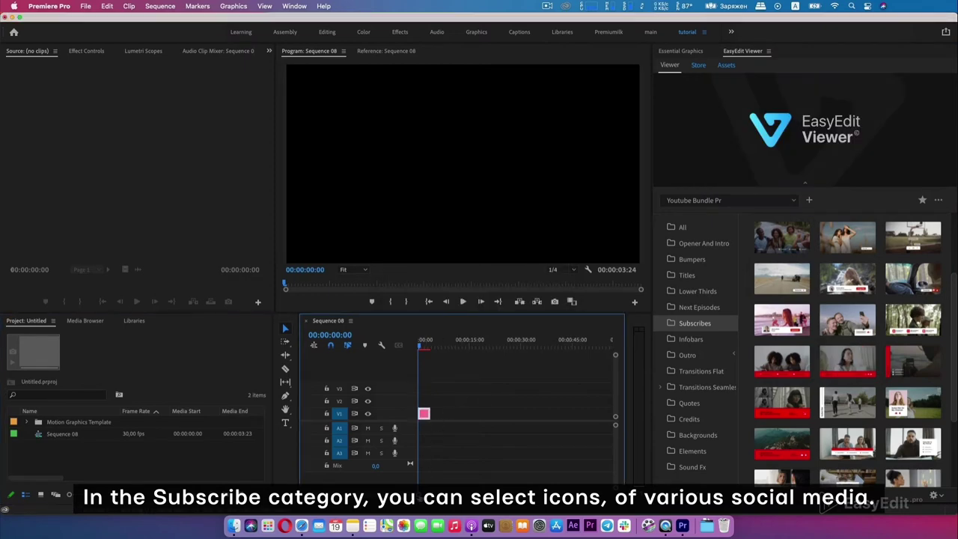
key(=)
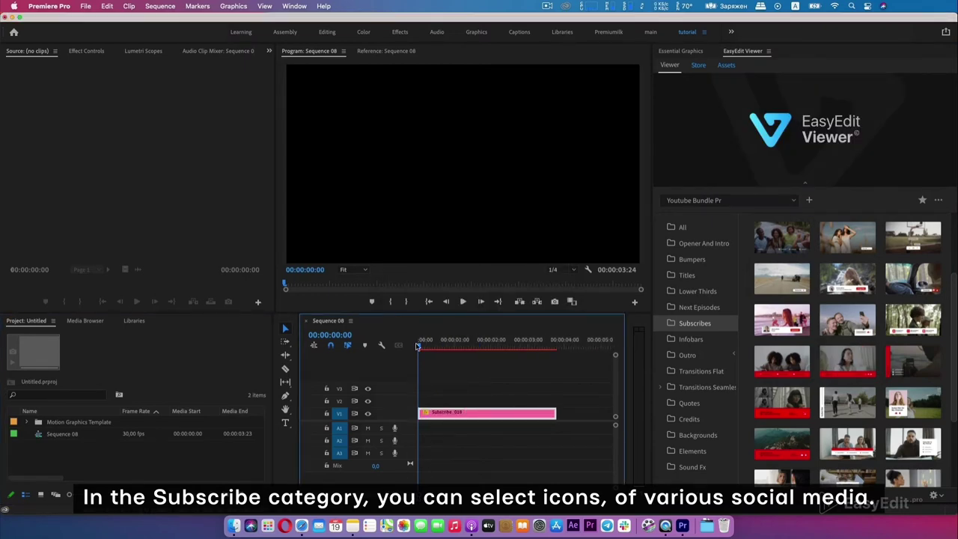
key(space)
click(480, 347)
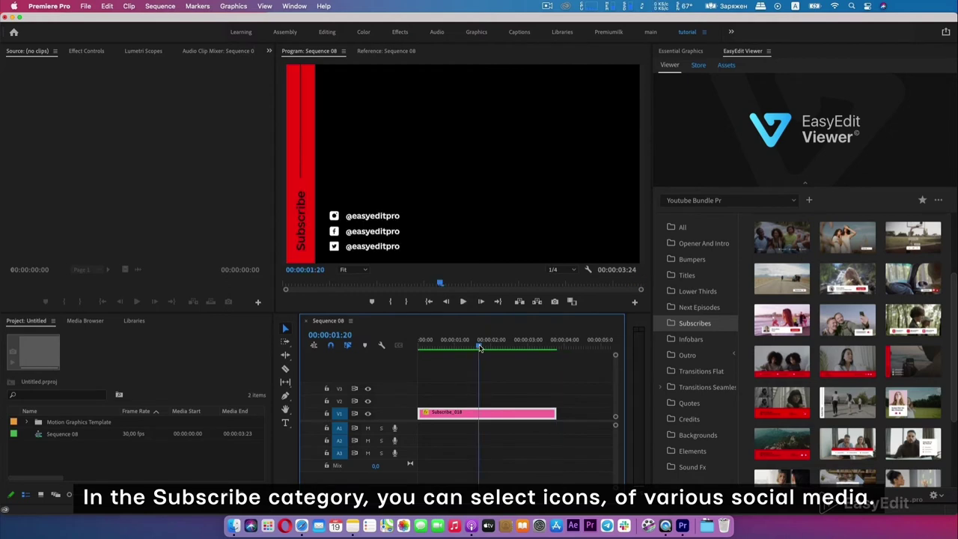
Step: Switch the subscribe graphic's social icons to new networks and shift the first handle's position
click(693, 52)
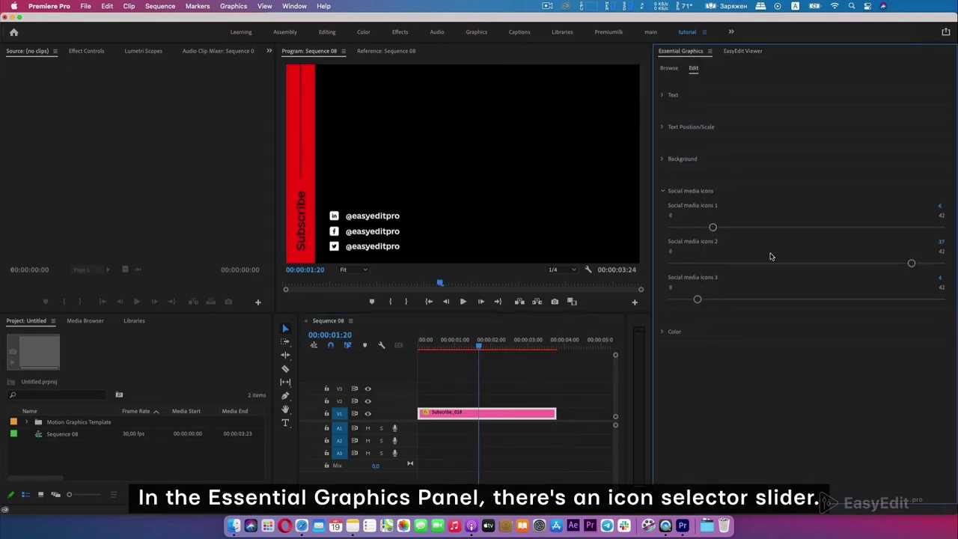
click(665, 191)
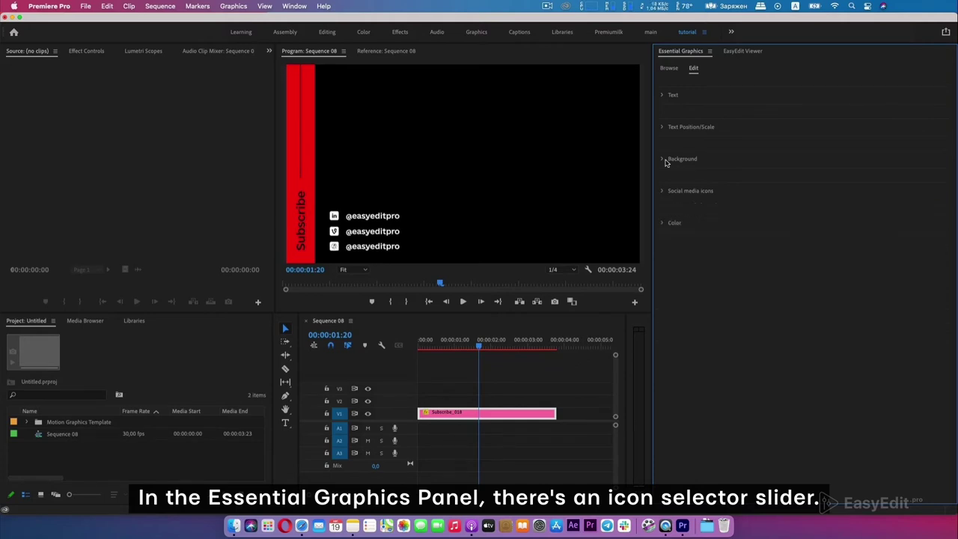
click(662, 127)
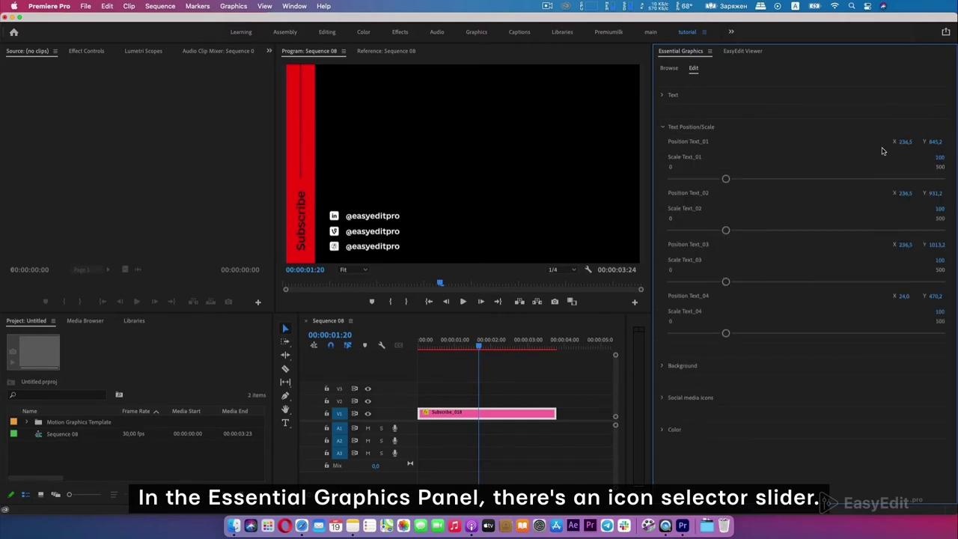
drag(899, 144, 925, 141)
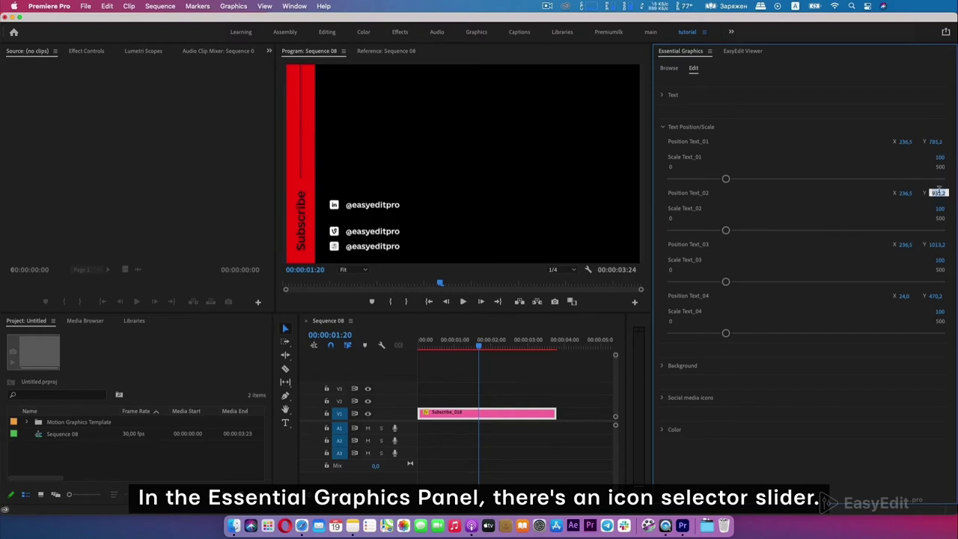
Step: Evenly respace the social handles by adjusting the Text_01/Text_02 Y positions
drag(939, 192, 932, 192)
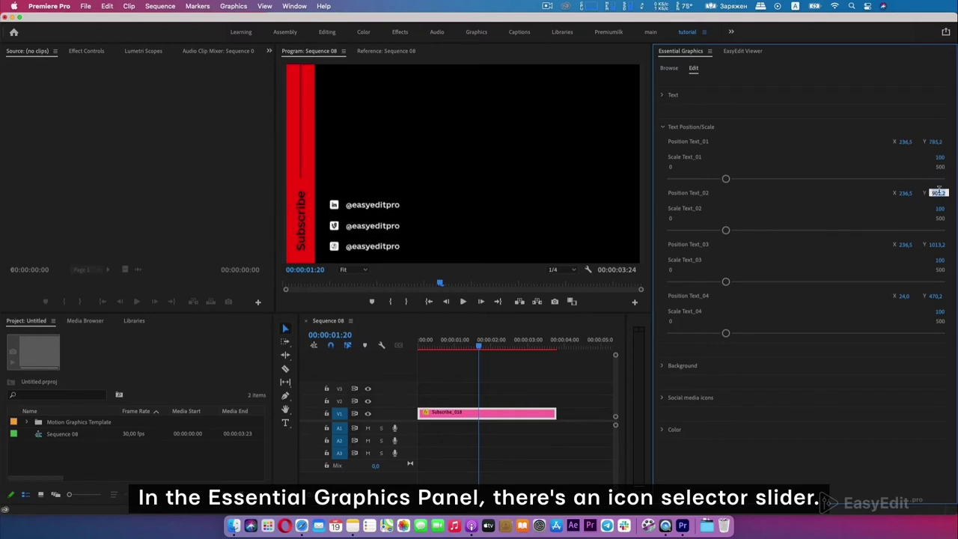
click(663, 128)
click(662, 223)
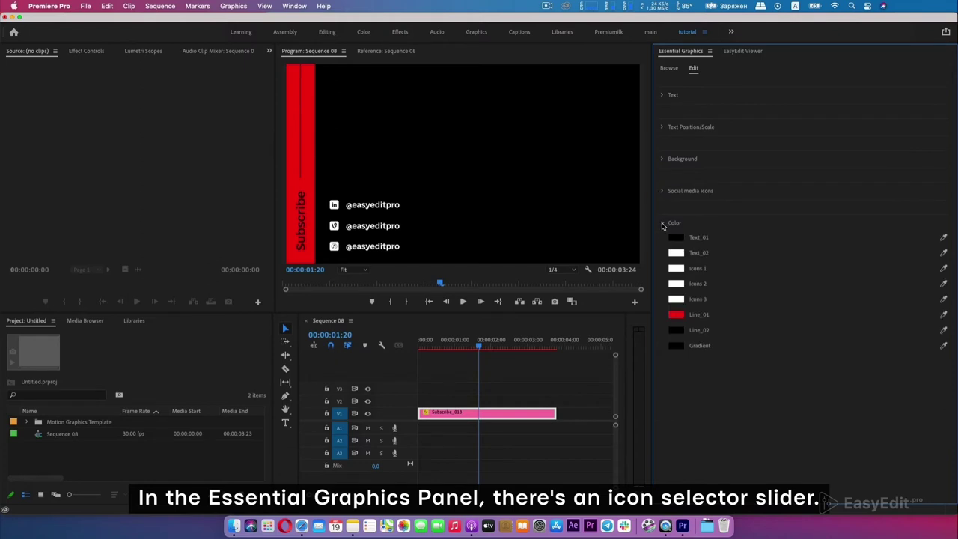
Step: Colour Icon 1 of the subscribe graphic blue
click(676, 268)
click(504, 281)
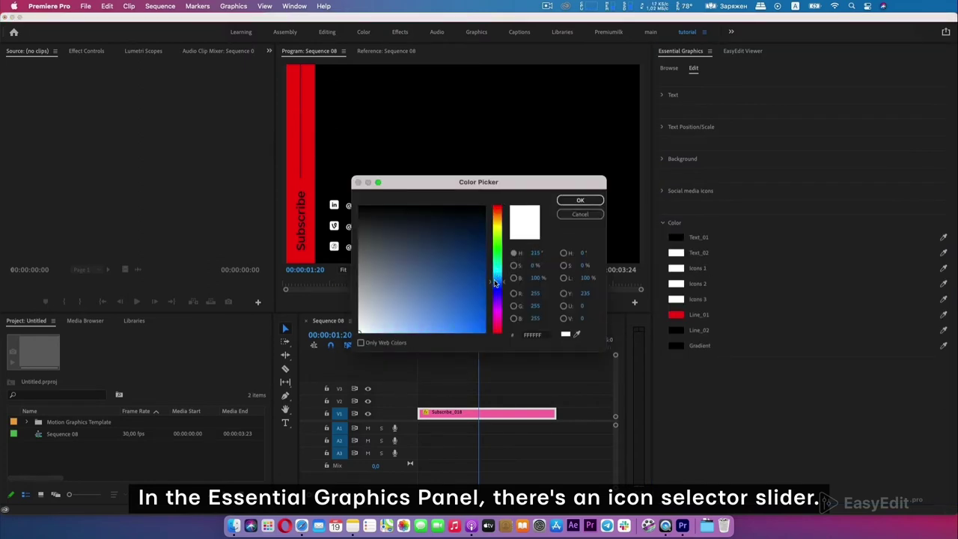
drag(479, 180, 486, 266)
click(451, 402)
click(588, 283)
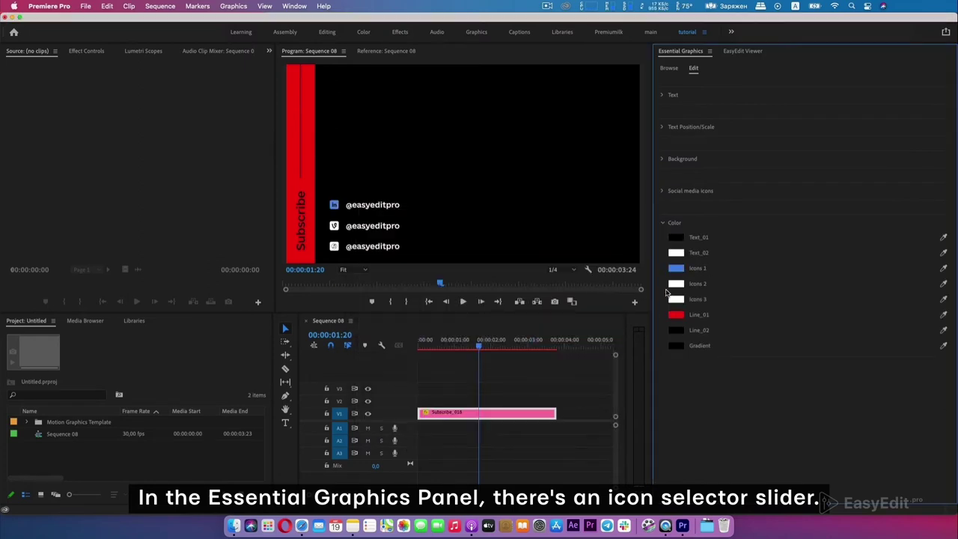
Step: Colour Icon 2 green and Icon 3 magenta, then return to the sequence start
click(676, 284)
click(504, 337)
click(458, 401)
click(588, 284)
click(676, 298)
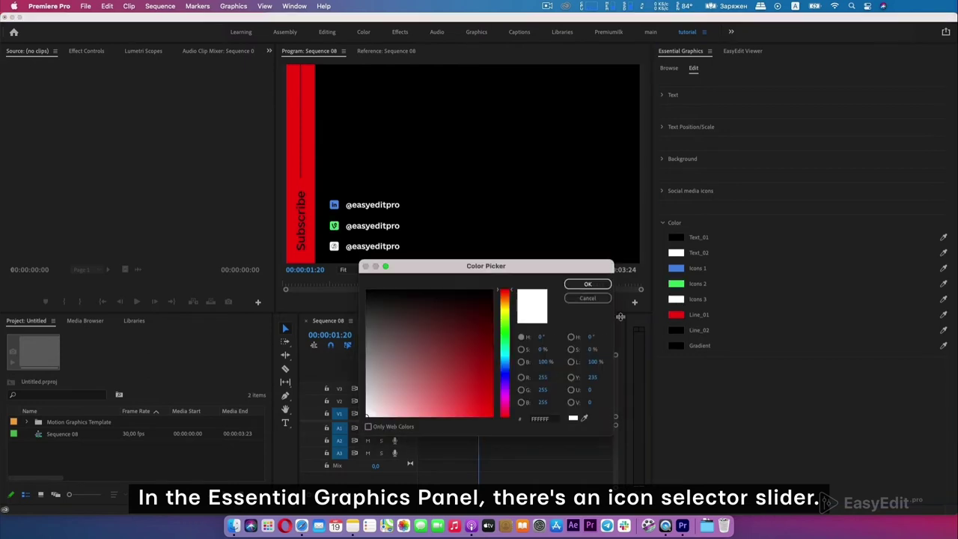
click(505, 394)
click(458, 390)
click(598, 287)
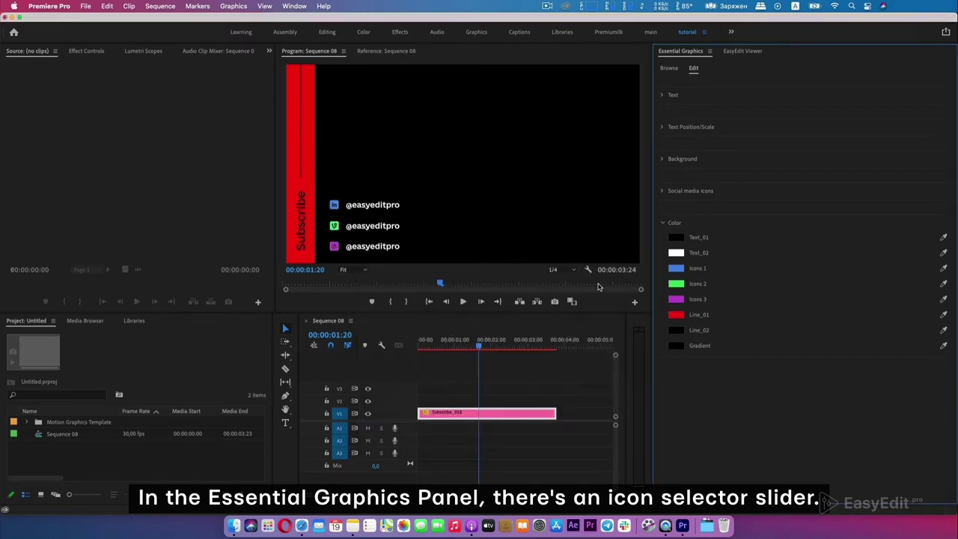
drag(479, 346, 420, 348)
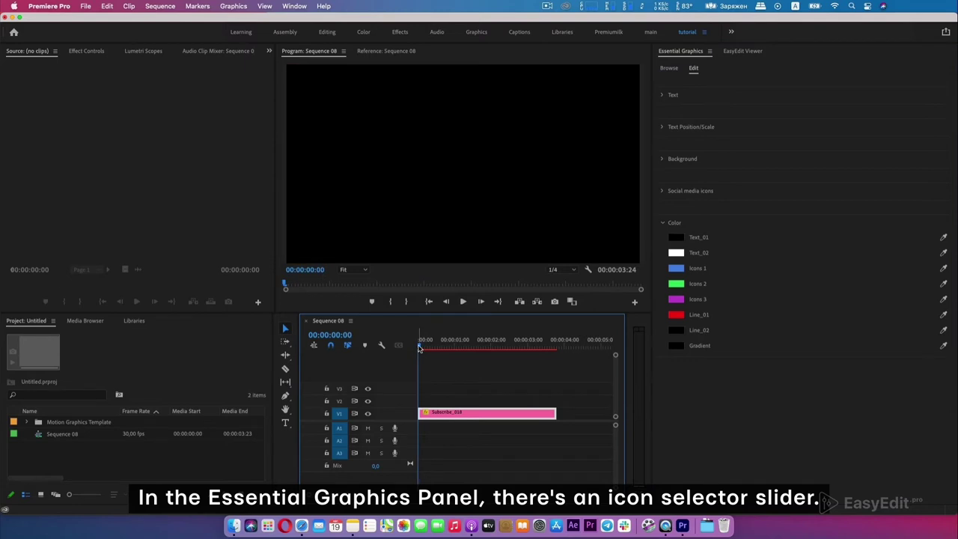
Step: Preview the recoloured subscribe animation on the timeline
click(661, 223)
click(421, 347)
key(space)
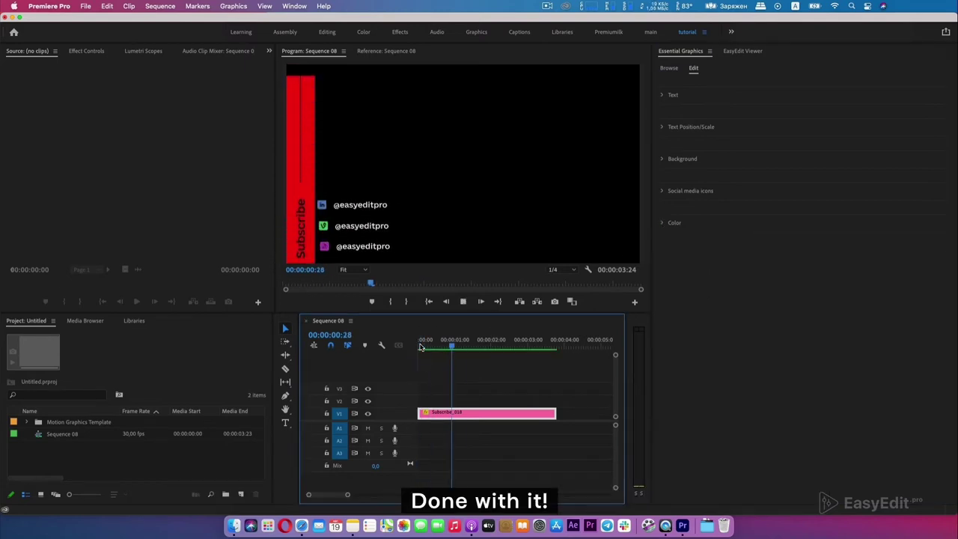
click(484, 341)
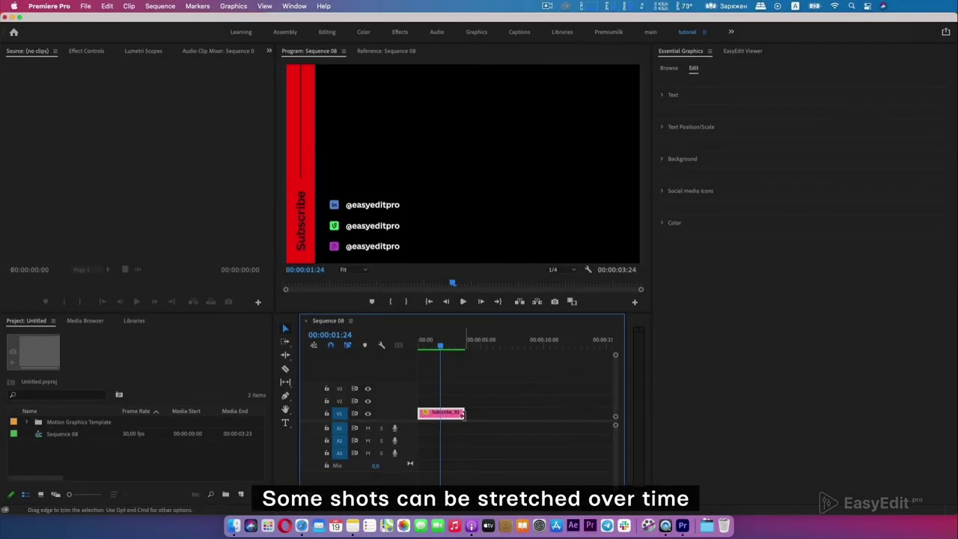
Step: Lengthen the subscribe clip's end on V1 and play it
drag(463, 413, 514, 413)
click(417, 345)
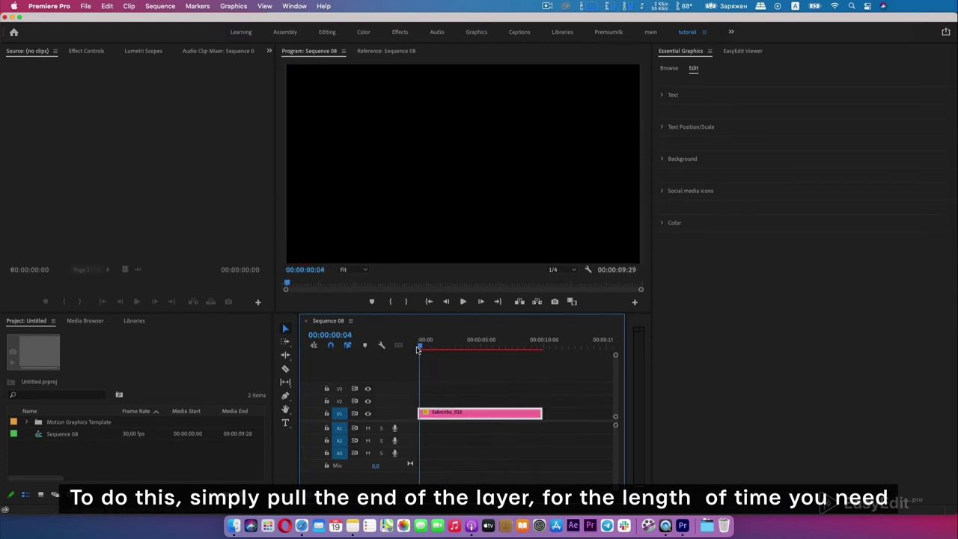
key(space)
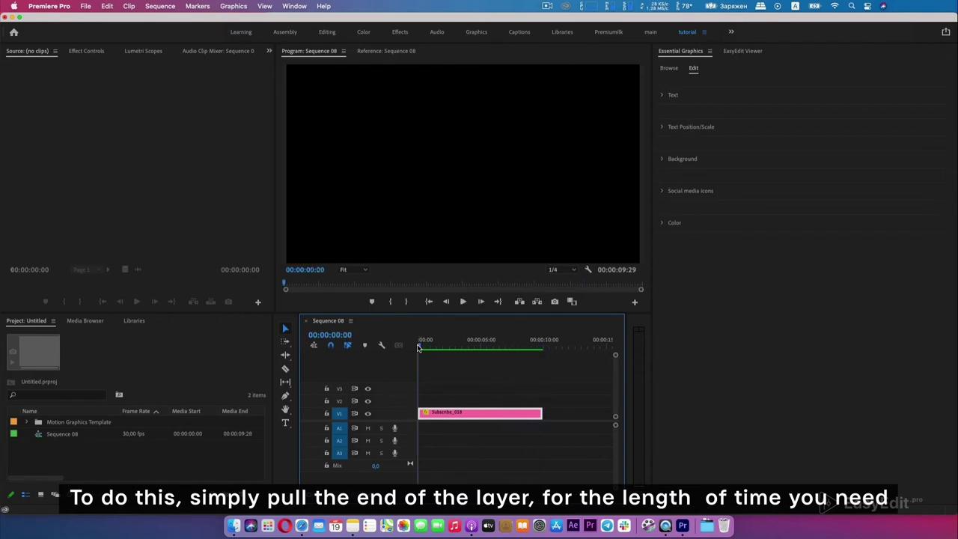
Step: Trim the clip back so the sequence ends at 00:00:02:20 and replay it
drag(533, 414, 449, 413)
key(Return)
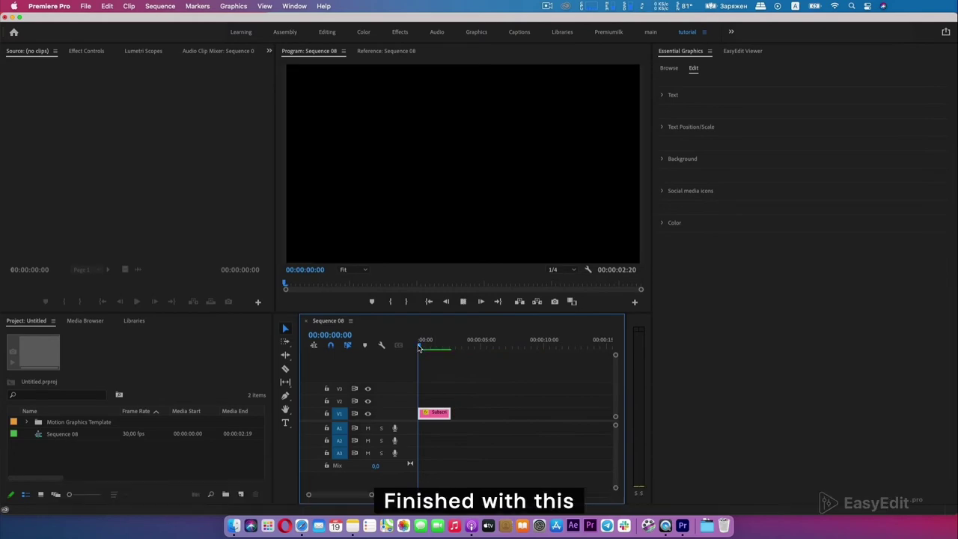
key(space)
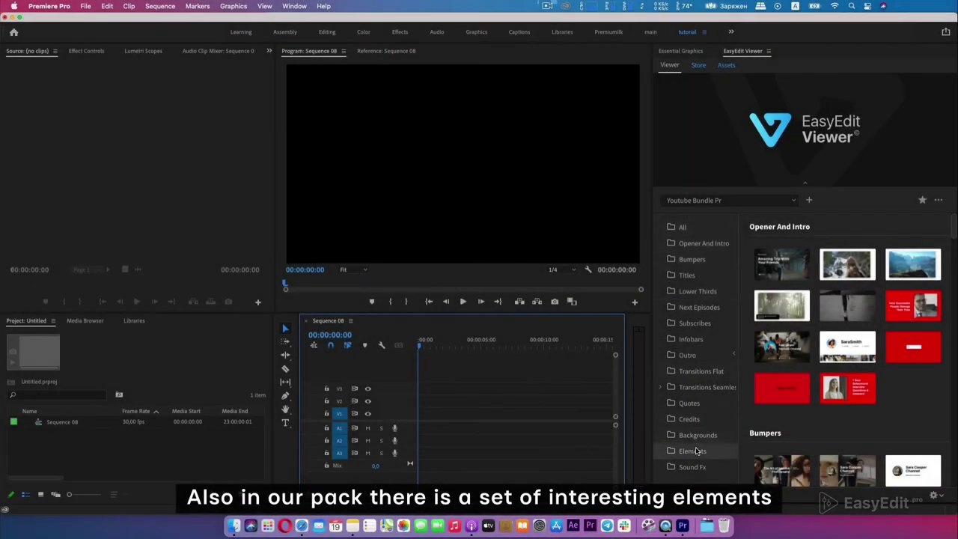
Step: Import the Elements_021 loading-bar element onto V1 of Sequence 08 and play it
click(692, 450)
scroll(745, 367, down, 3)
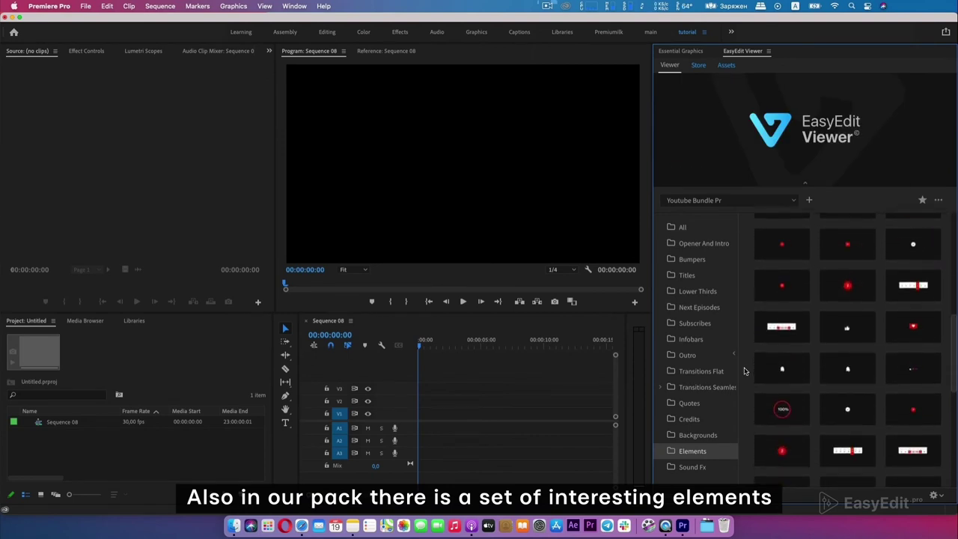
scroll(744, 370, down, 5)
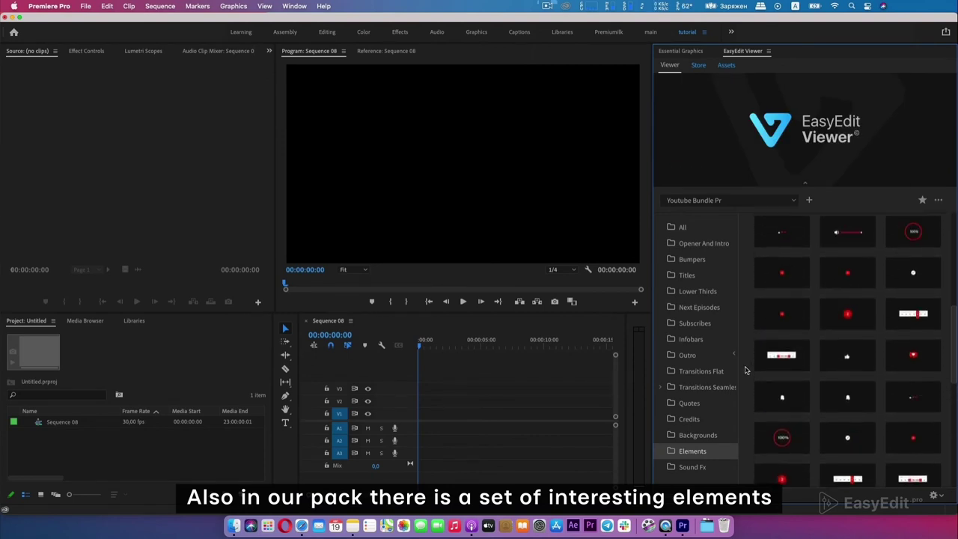
scroll(744, 370, up, 5)
click(912, 344)
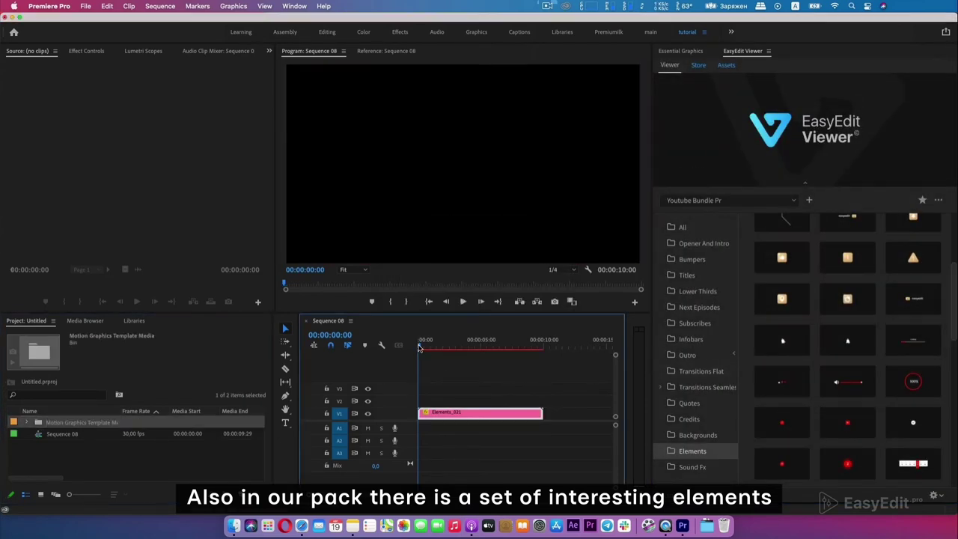
key(space)
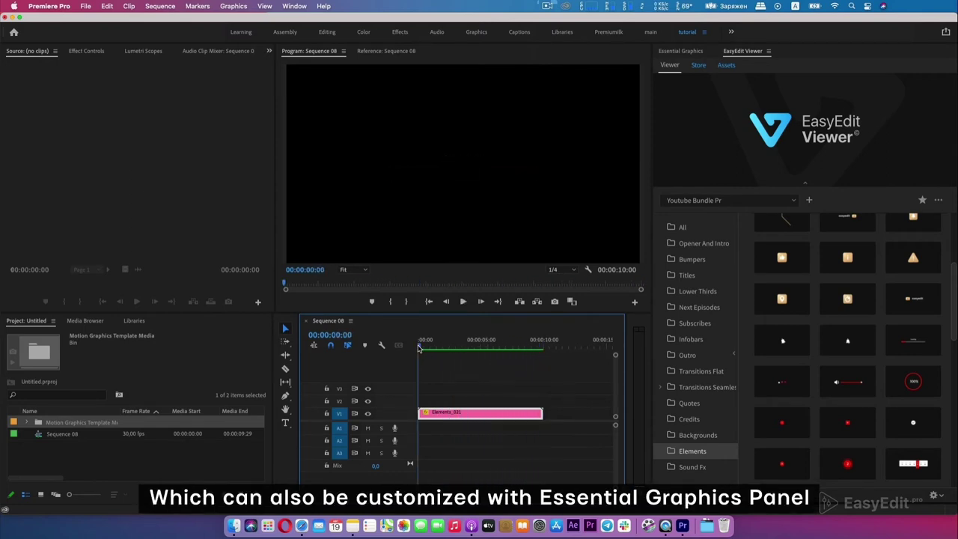
Step: Give the loading bar Time 4, Opacity Start 4 and Opacity Stop 5, then preview it
drag(419, 348, 446, 345)
click(687, 51)
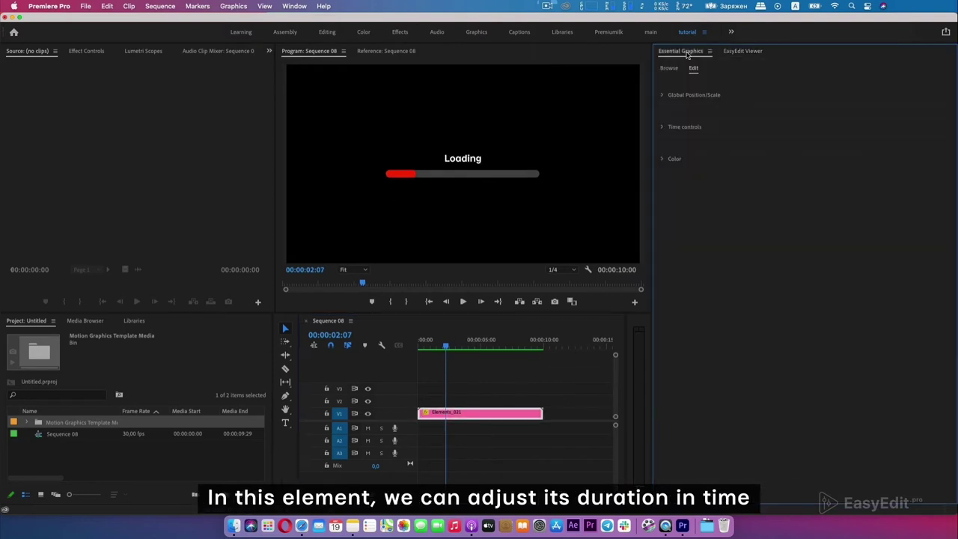
click(663, 126)
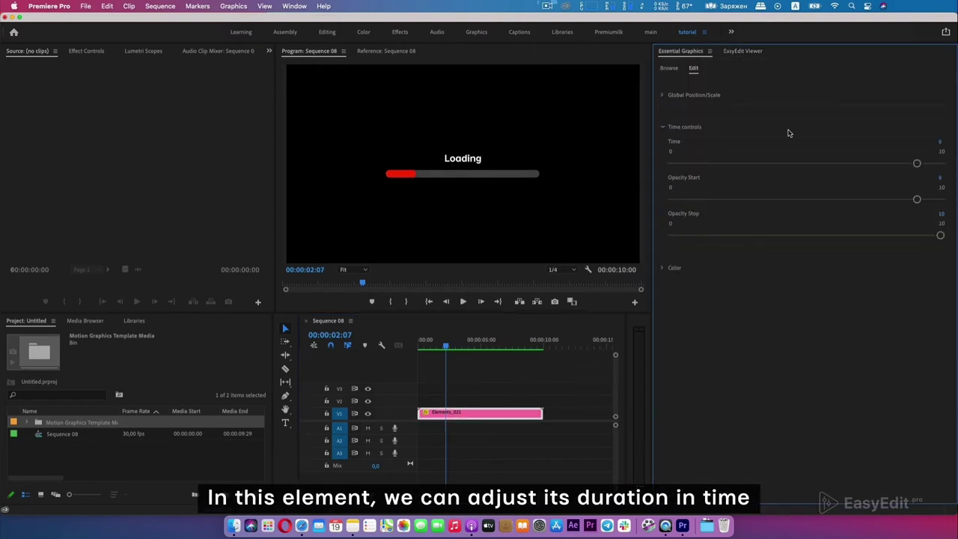
click(941, 180)
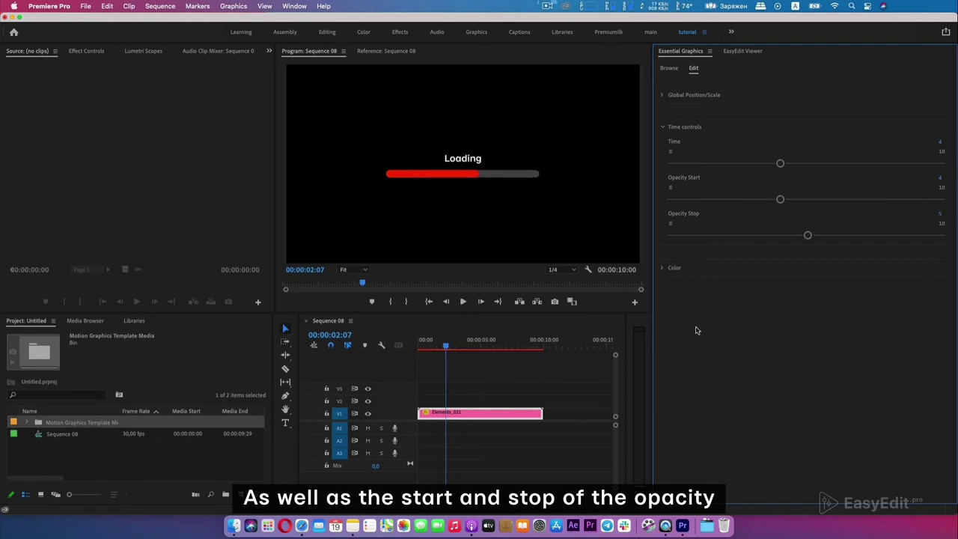
click(419, 347)
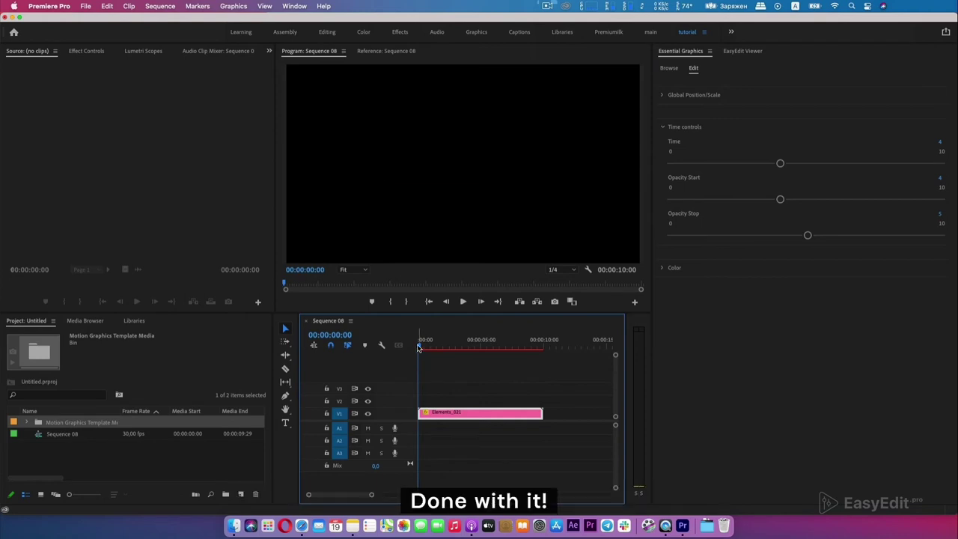
key(space)
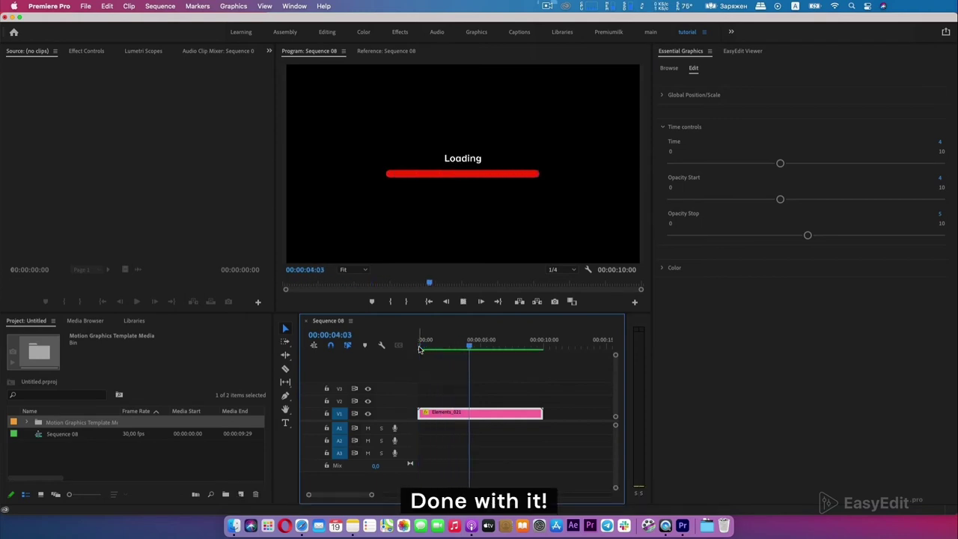
click(420, 347)
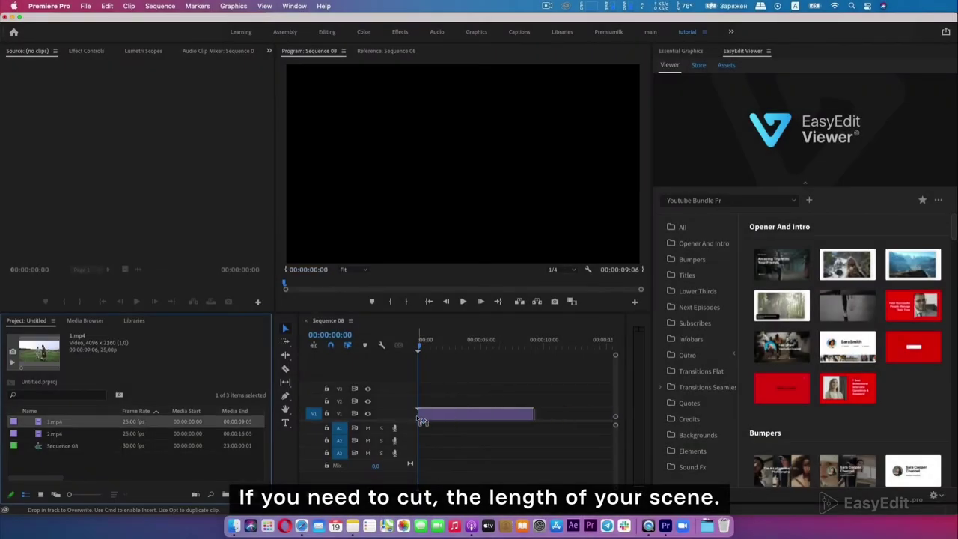
Step: Add 1.mp4 to the sequence and trim it to end at two seconds
drag(423, 421, 423, 422)
click(560, 288)
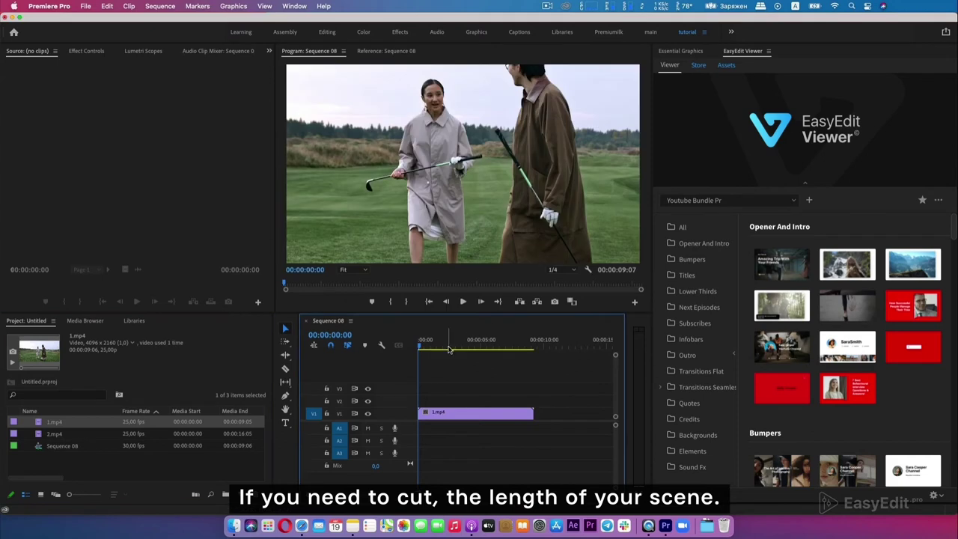
key(space)
click(443, 345)
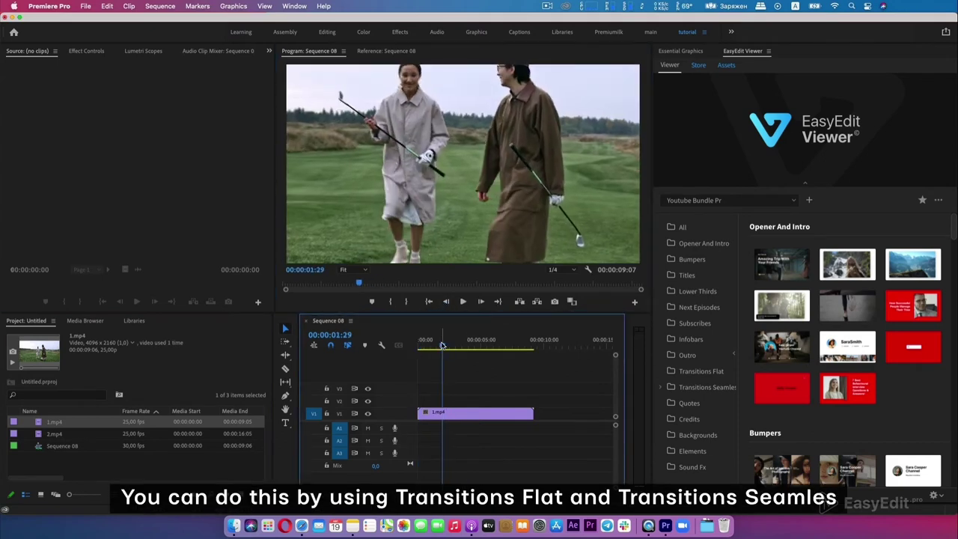
drag(533, 413, 444, 415)
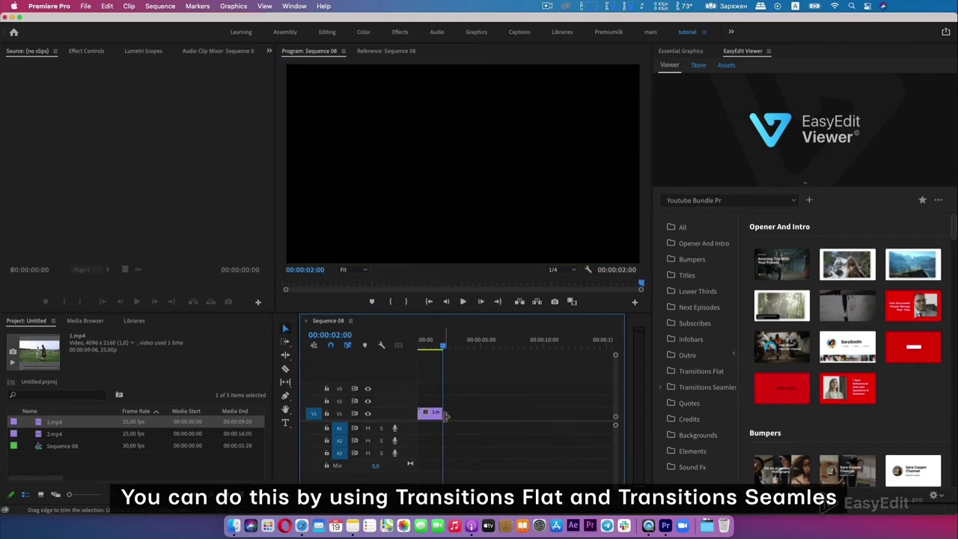
Step: Place 2.mp4 on V2 starting where 1.mp4 ends and shorten its end
drag(71, 434, 441, 401)
key(backslash)
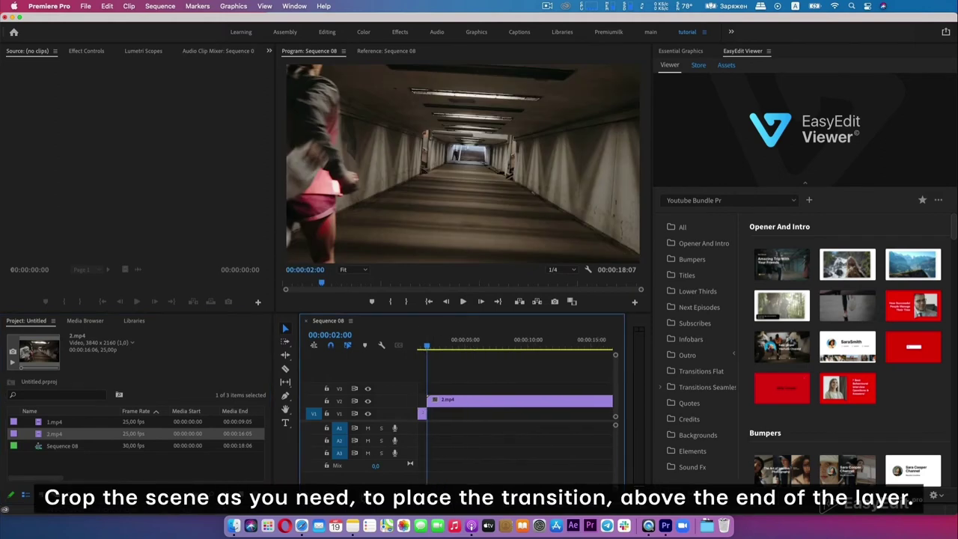
drag(598, 401, 433, 386)
drag(427, 345, 423, 349)
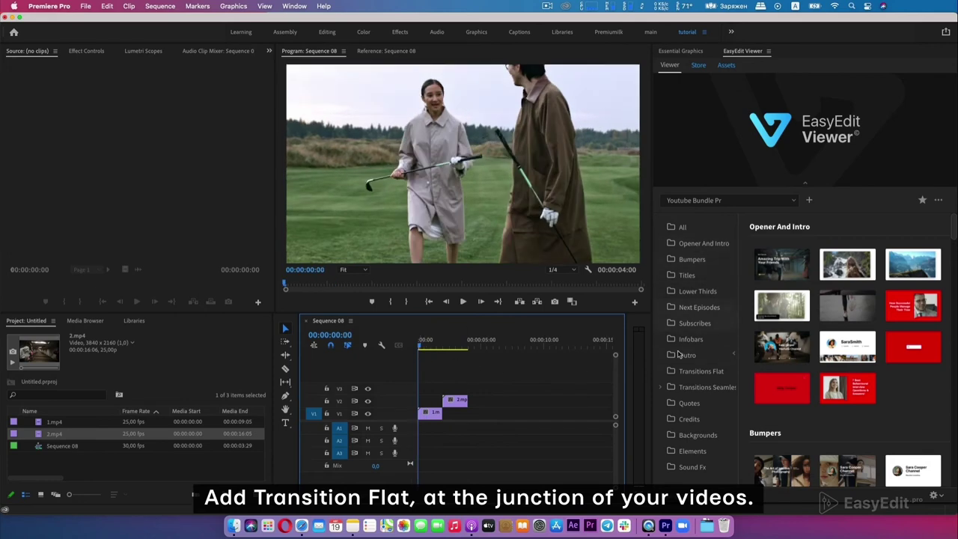
Step: Import a flat transition from Transitions Flat and drop it on the top track
click(700, 372)
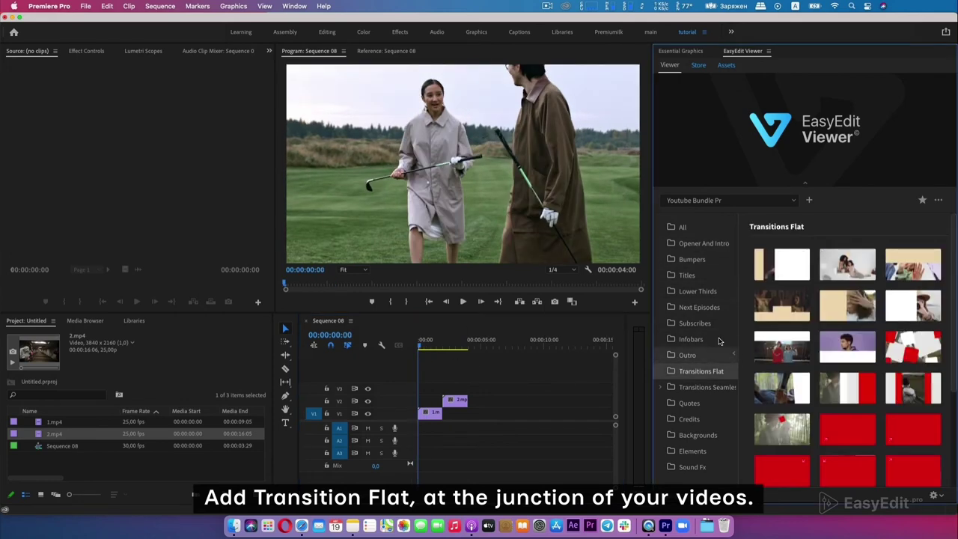
scroll(746, 307, down, 2)
scroll(746, 307, up, 2)
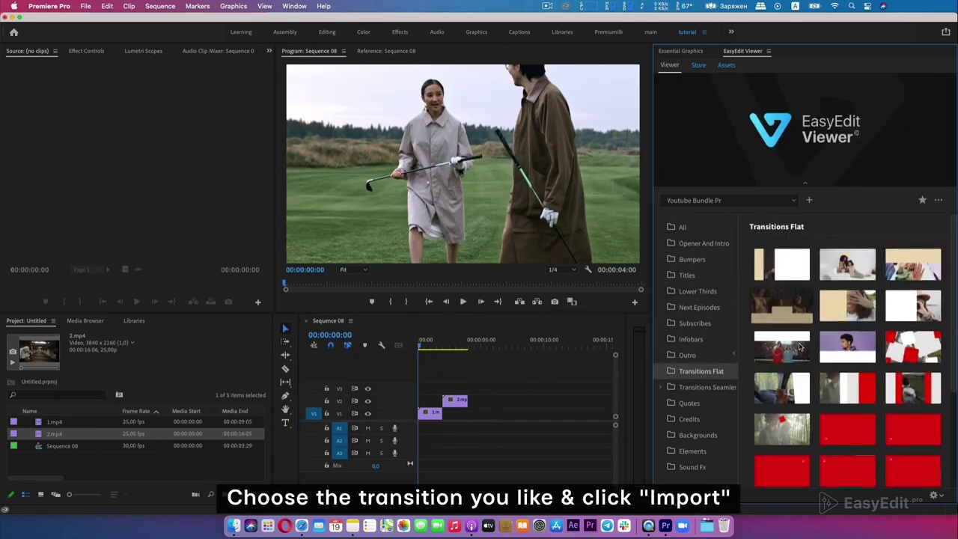
click(847, 388)
drag(847, 389, 447, 389)
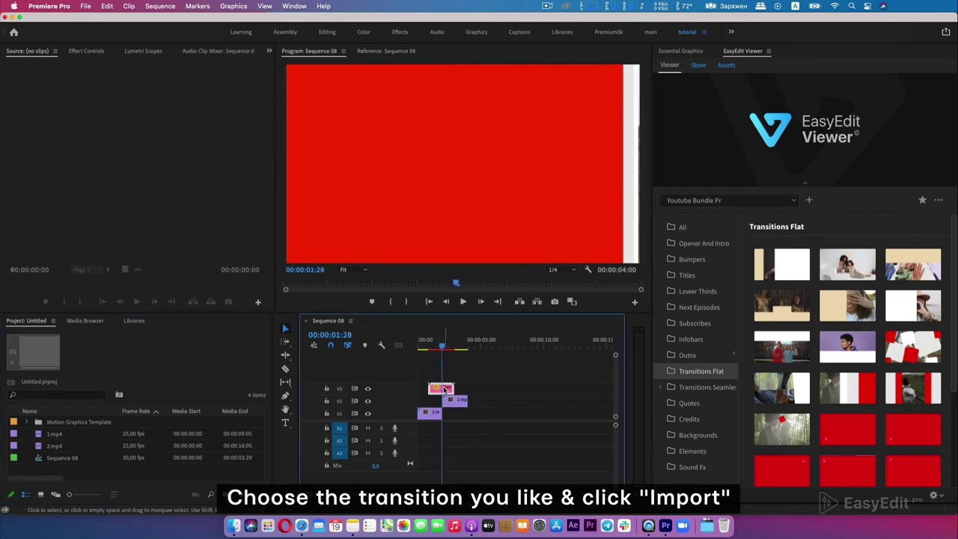
Step: Shift the transition over the 1.mp4/2.mp4 junction and render a preview
key(=)
key(=)
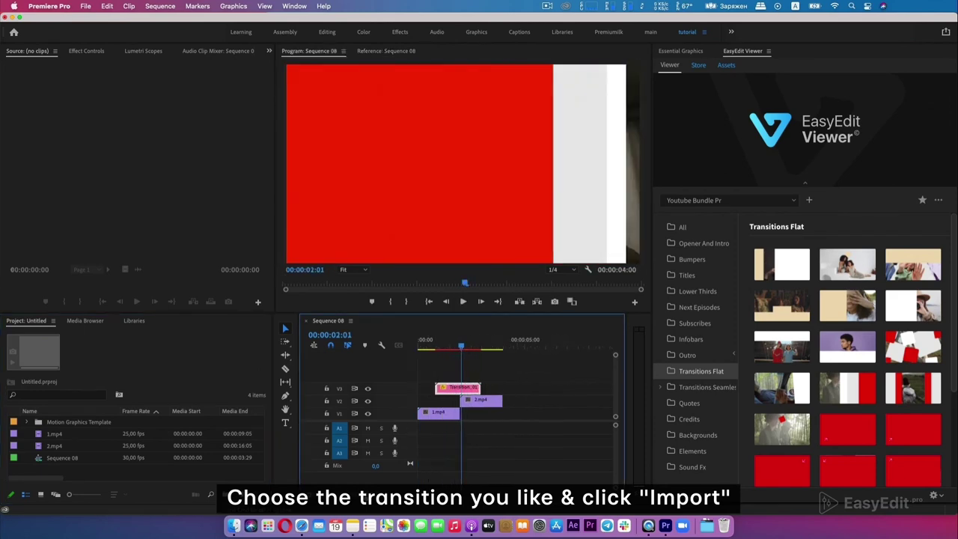
click(513, 343)
drag(505, 392, 513, 392)
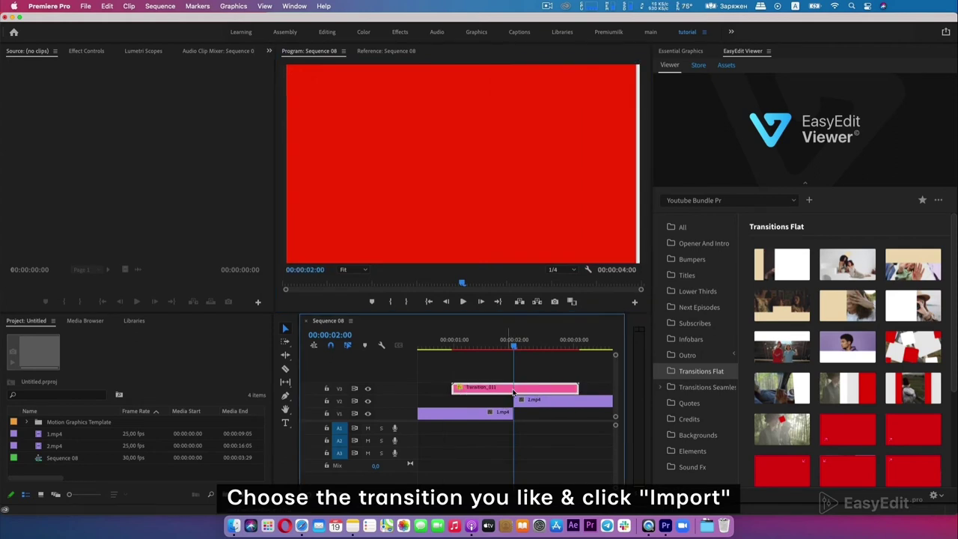
key(minus)
key(minus)
click(413, 346)
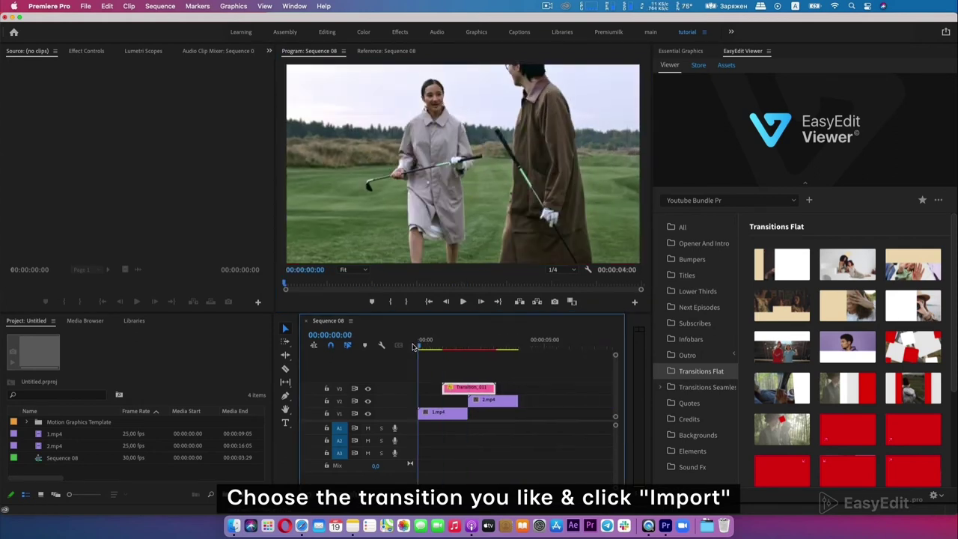
key(Return)
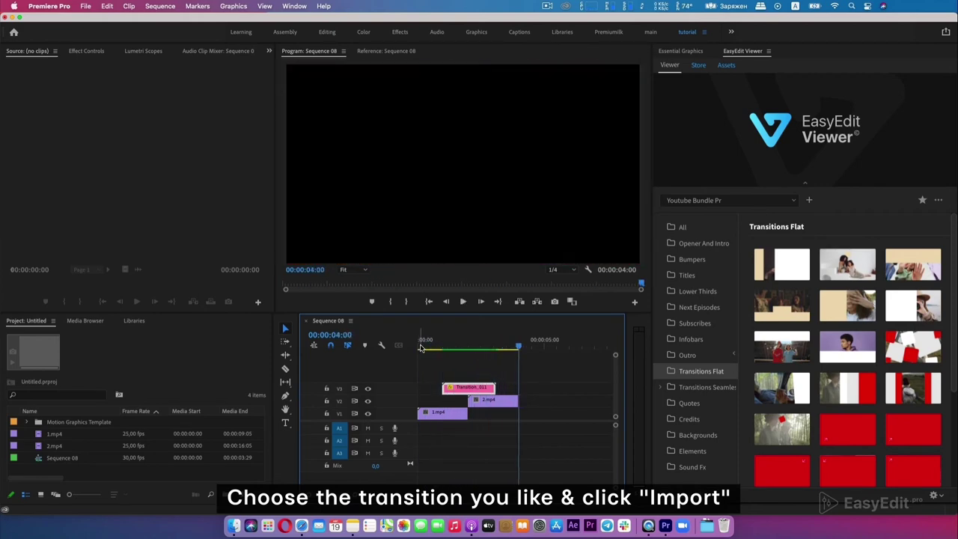
Step: Swap in another flat transition, Transition_013, across the junction and render a preview
drag(483, 390, 458, 390)
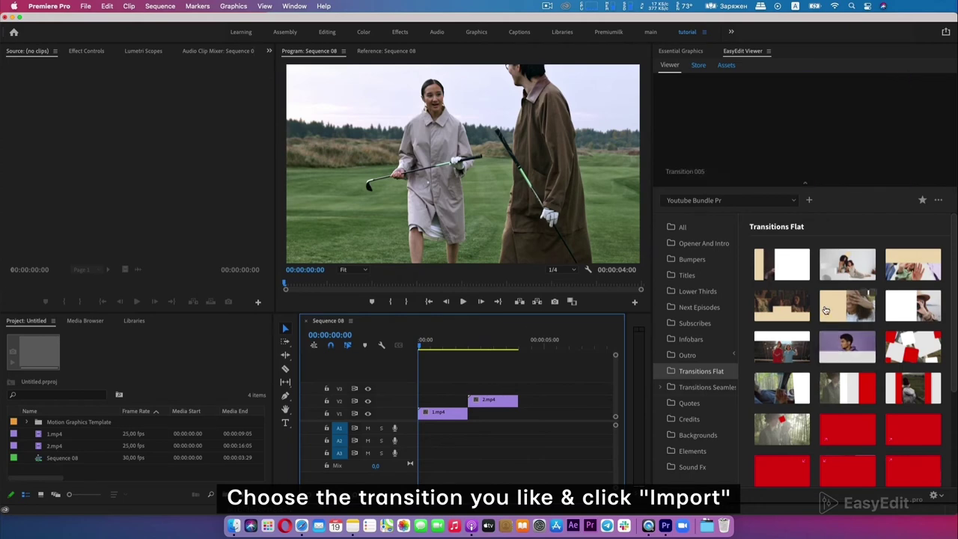
click(786, 436)
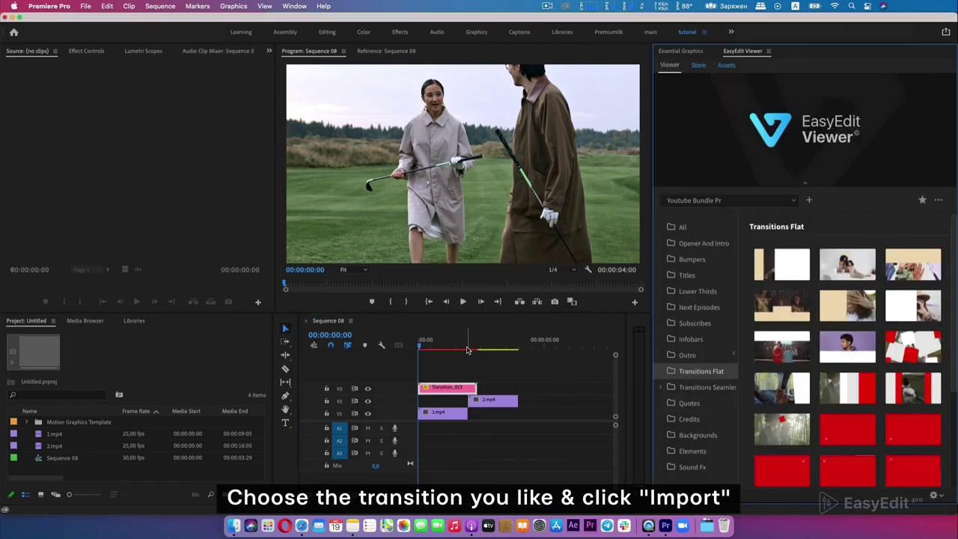
click(469, 348)
drag(449, 390, 473, 395)
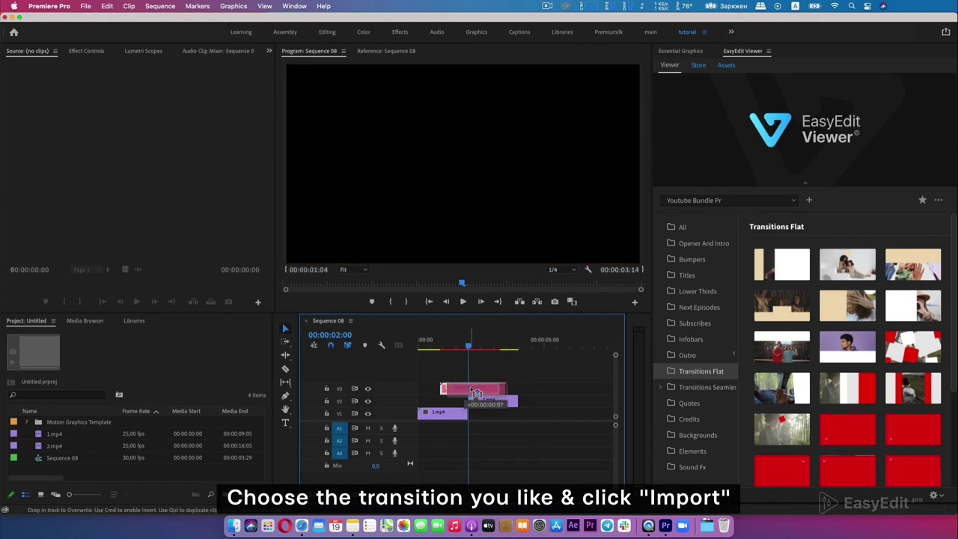
click(418, 346)
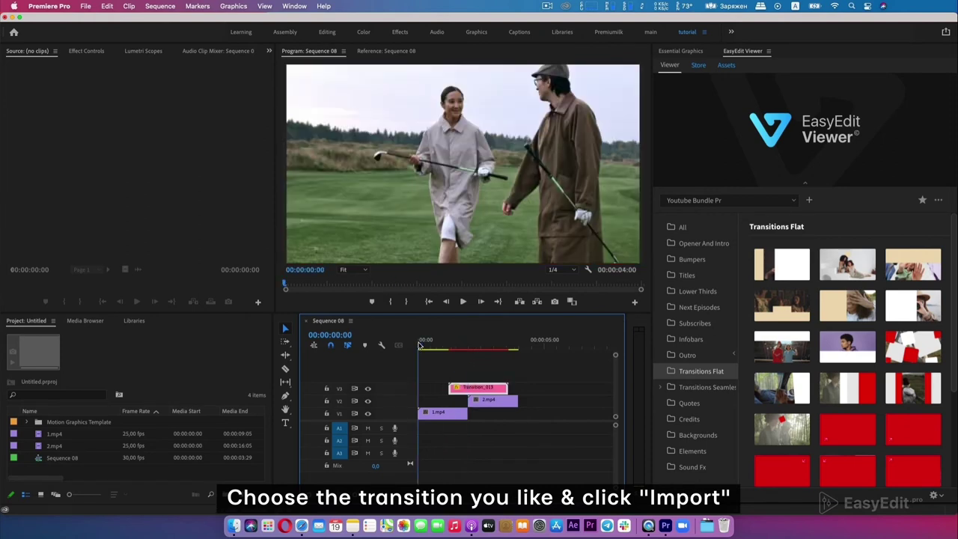
key(Return)
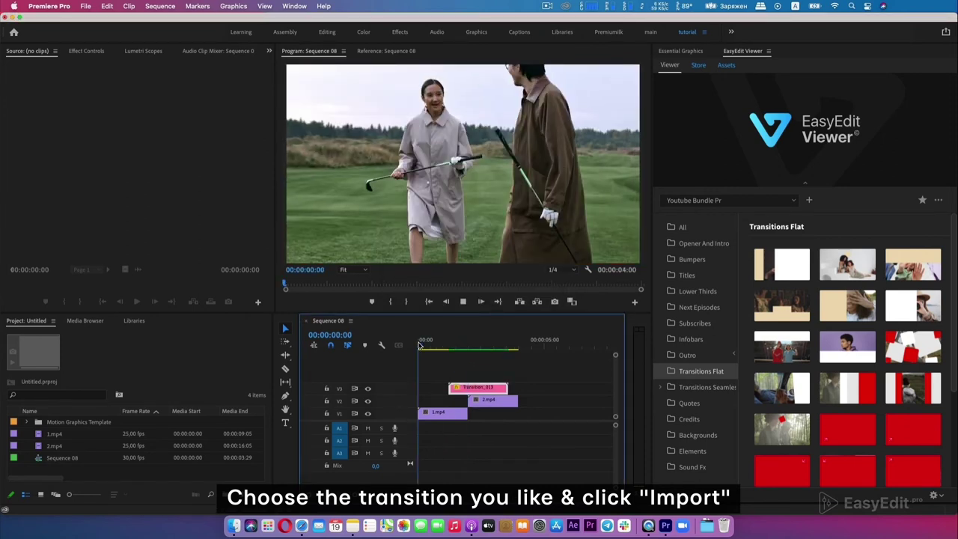
click(424, 343)
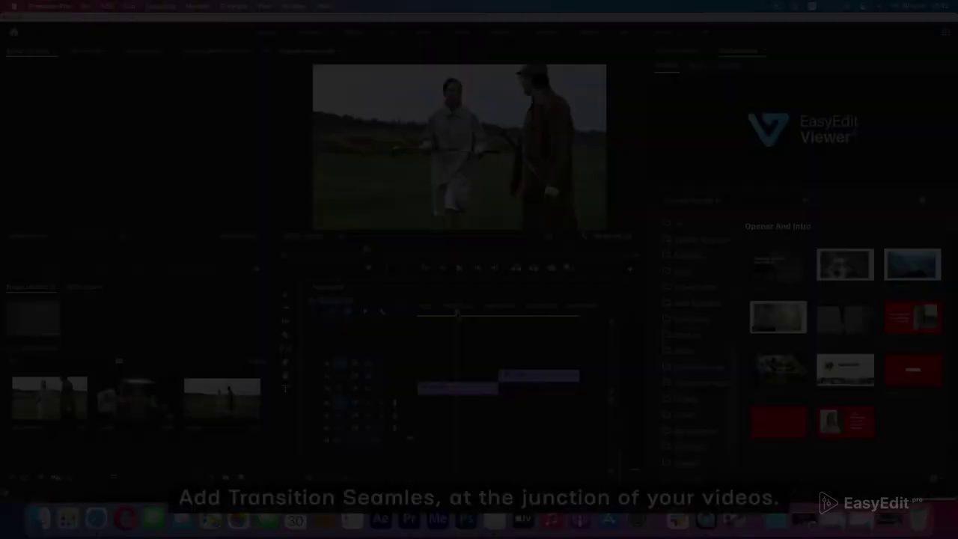
Step: Import a Position Ease 1 seamless transition, then delete the nested import
click(704, 380)
scroll(689, 375, down, 3)
click(689, 422)
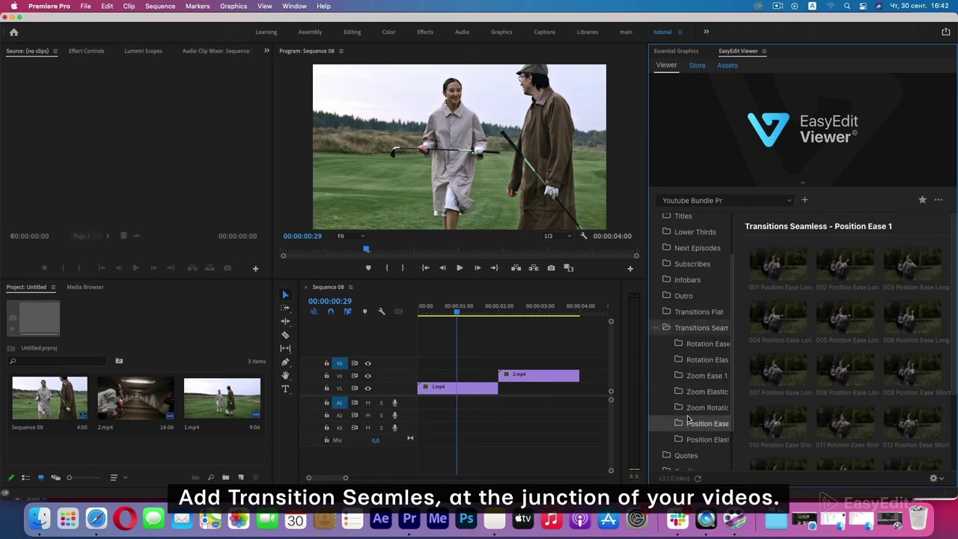
click(782, 322)
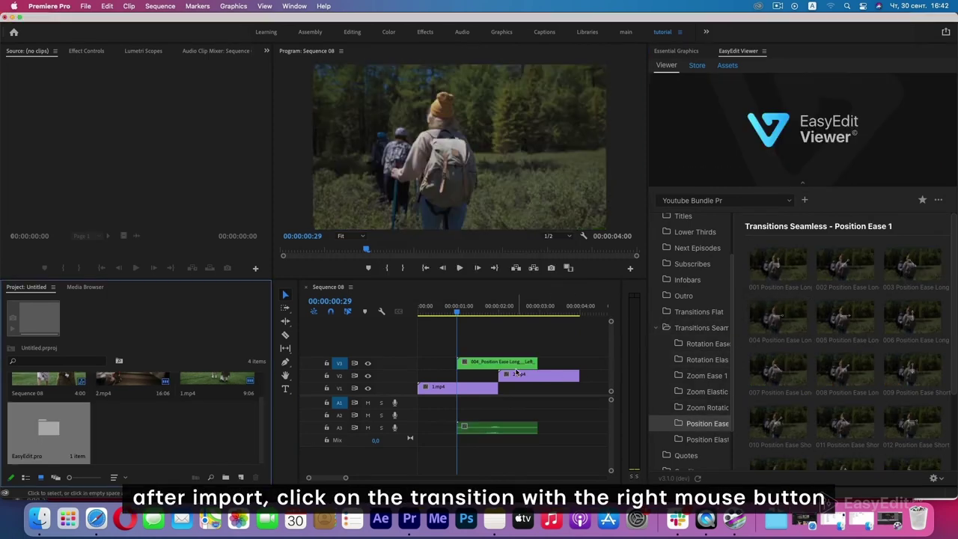
right_click(516, 372)
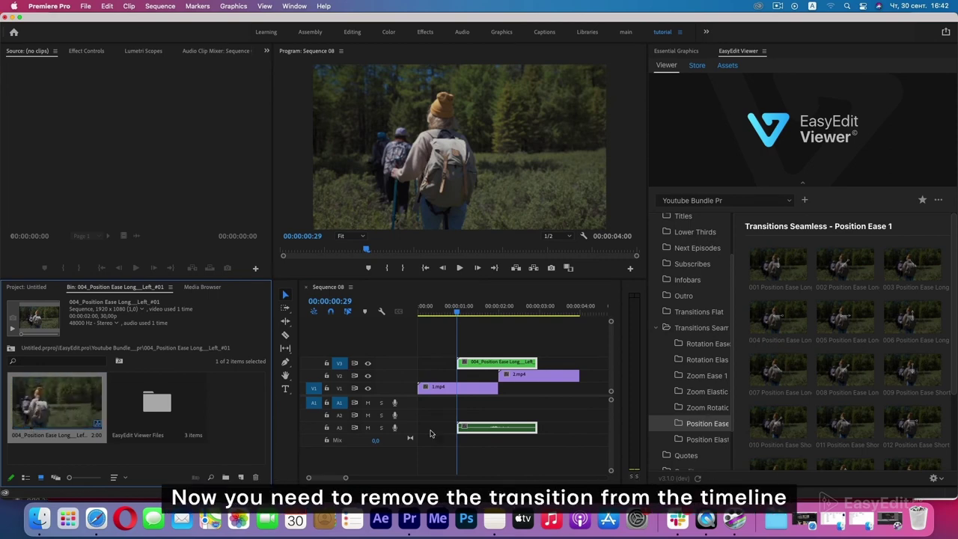
key(Delete)
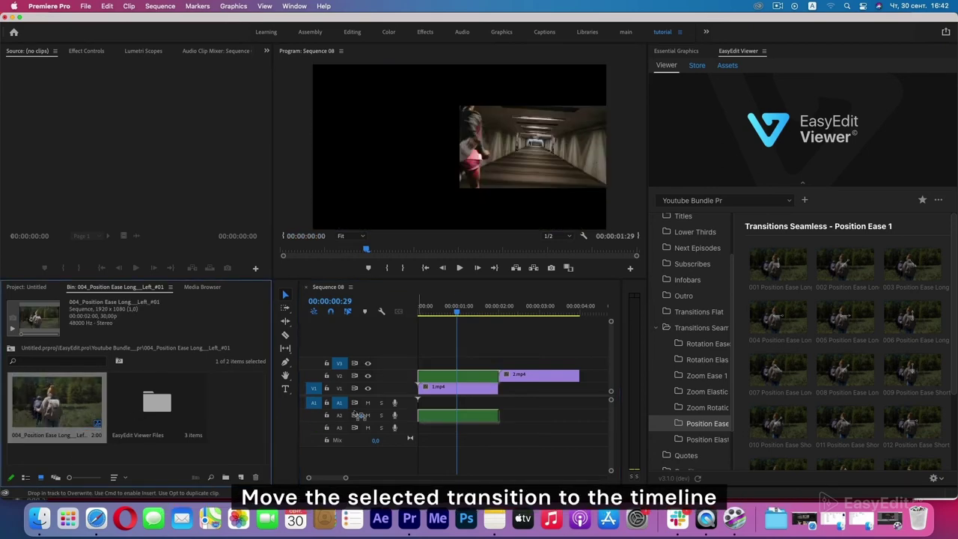
Step: Retry placing the transition at the junction, setting sequences to insert as individual clips
drag(360, 415, 459, 368)
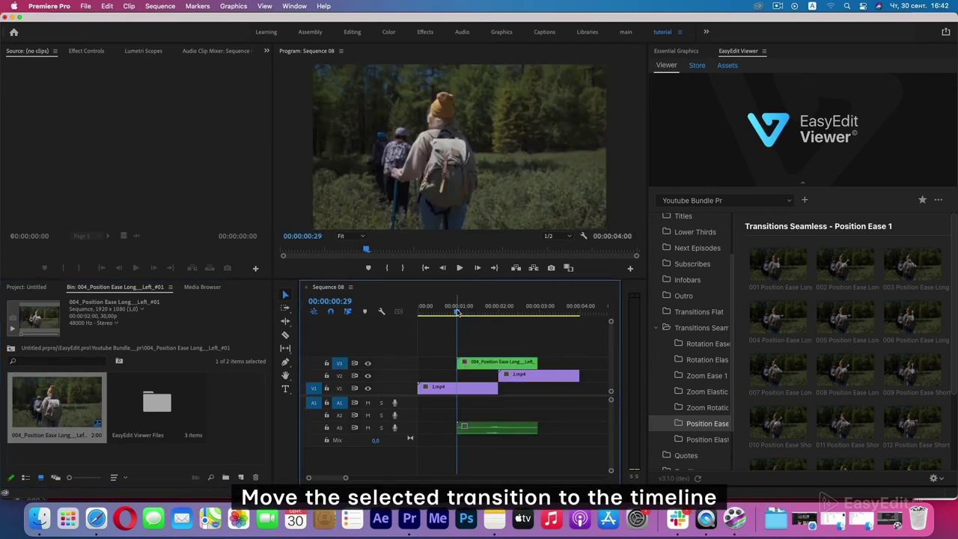
drag(458, 313, 458, 313)
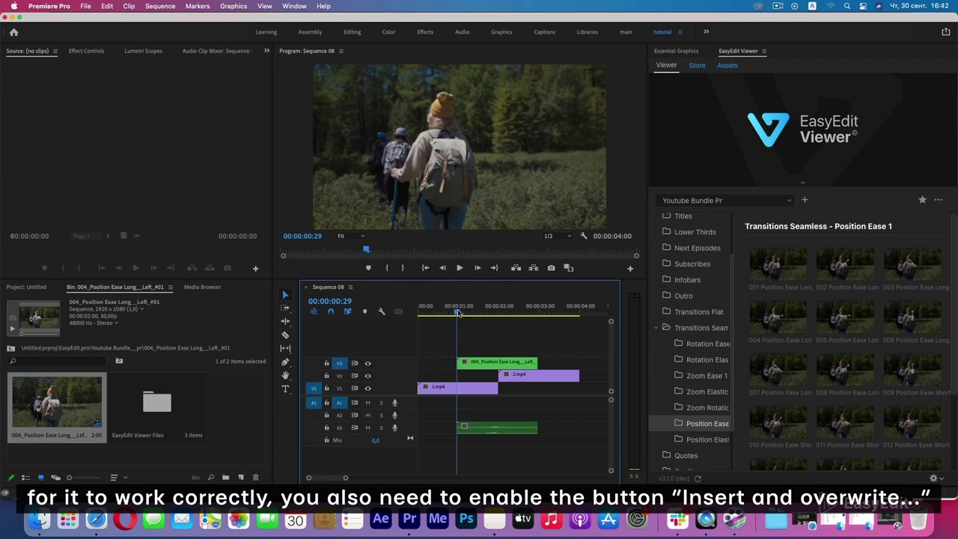
click(314, 312)
key(Delete)
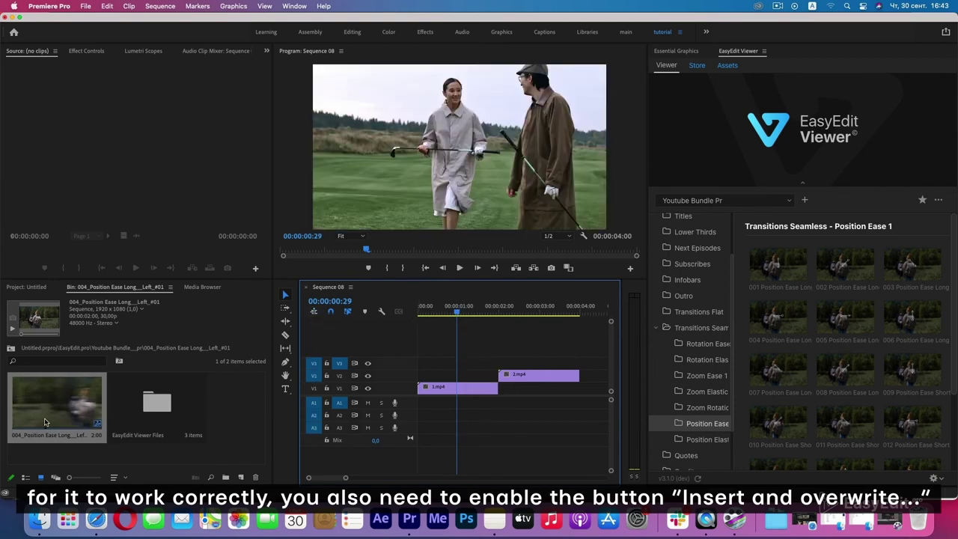
Step: Drop the Position Ease layers over the cut and preview the sequence
drag(57, 405, 497, 368)
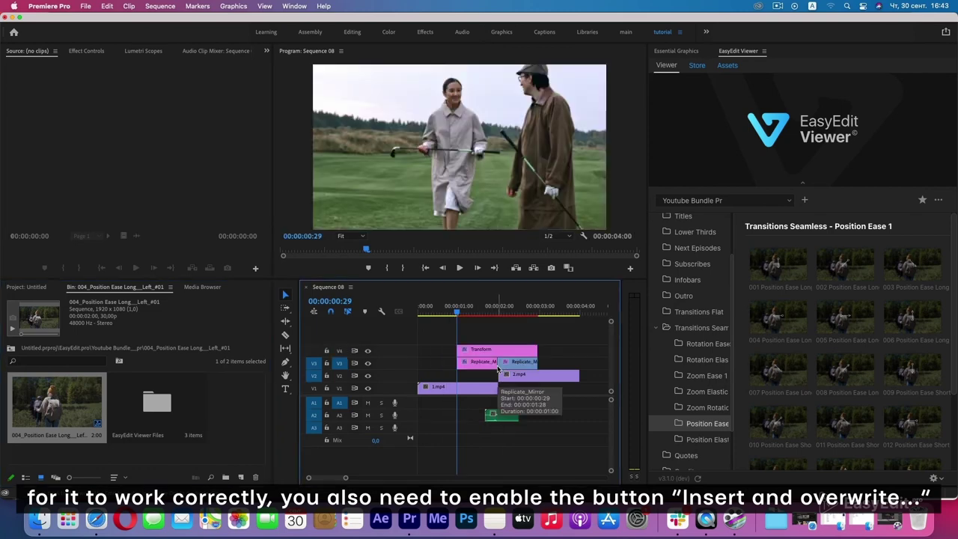
drag(457, 315, 412, 318)
key(Return)
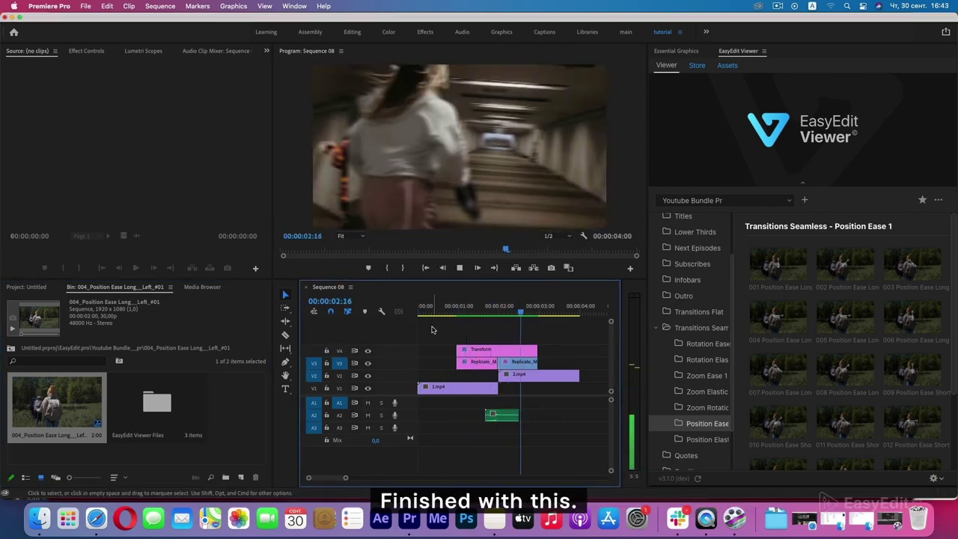
click(420, 315)
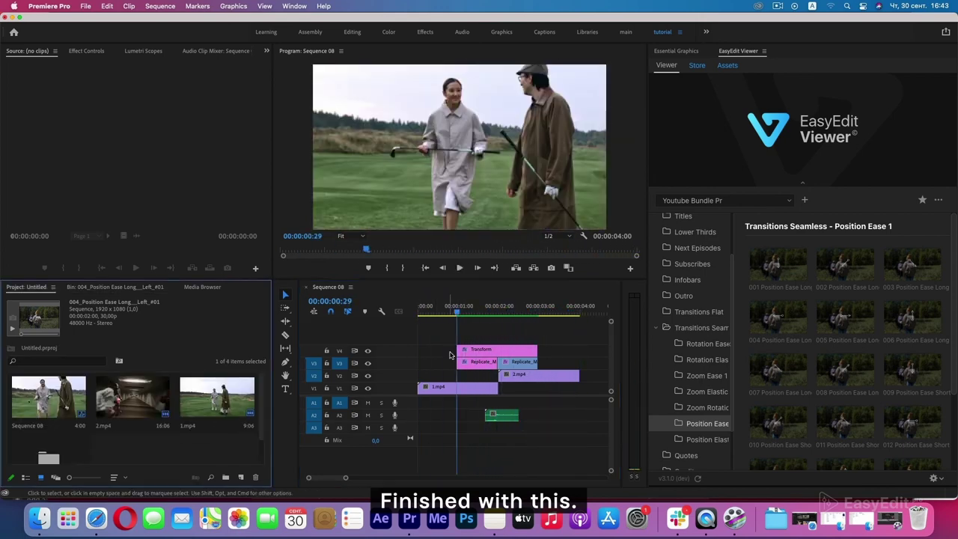
Step: Delete the Position Ease transition's video layers and leftover audio
drag(450, 355, 541, 367)
key(Delete)
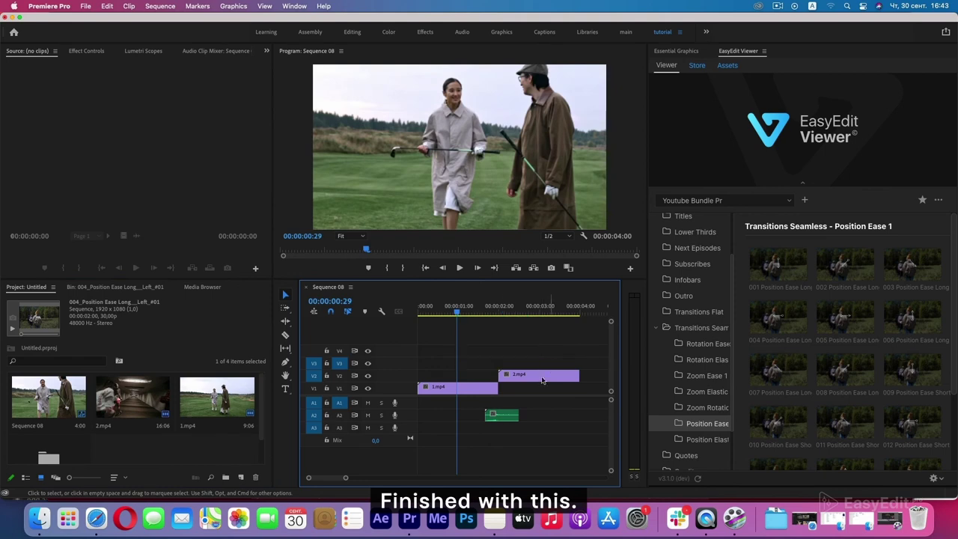
key(Delete)
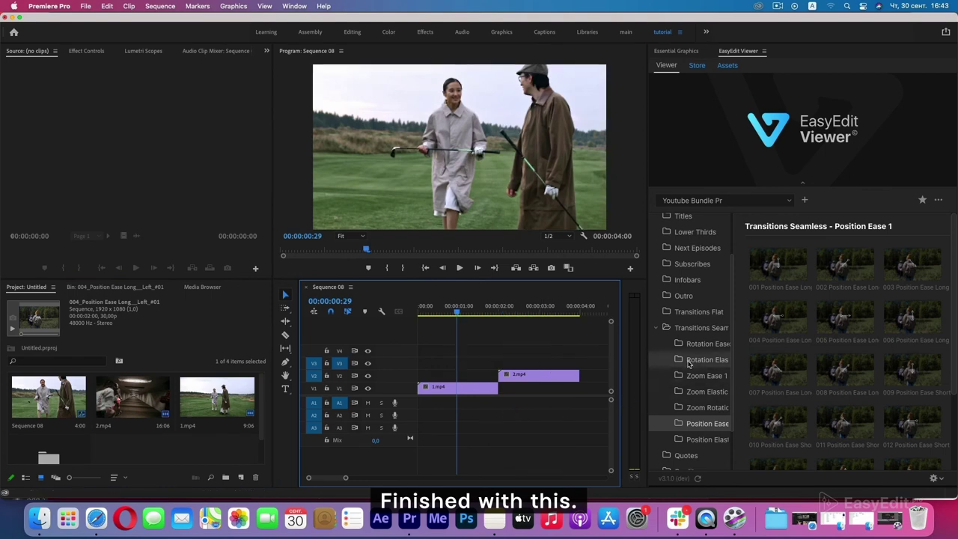
Step: Insert a Rotation Elastic seamless transition and reveal its source sequence in the project bin
click(690, 363)
click(765, 324)
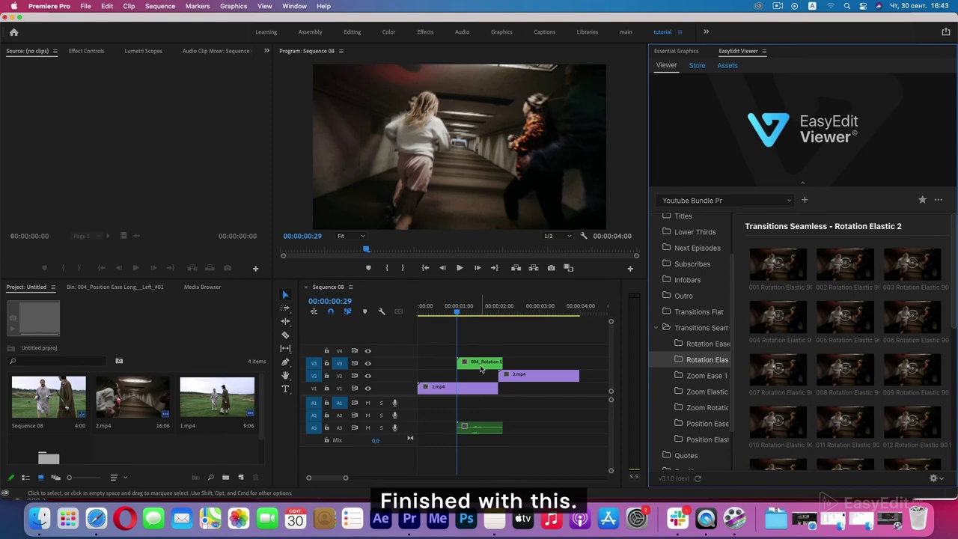
right_click(482, 368)
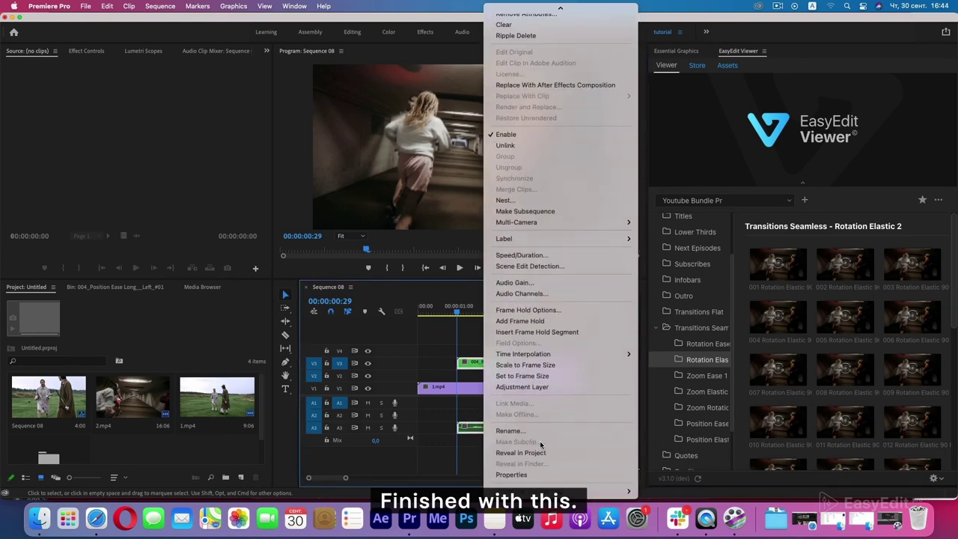
click(538, 453)
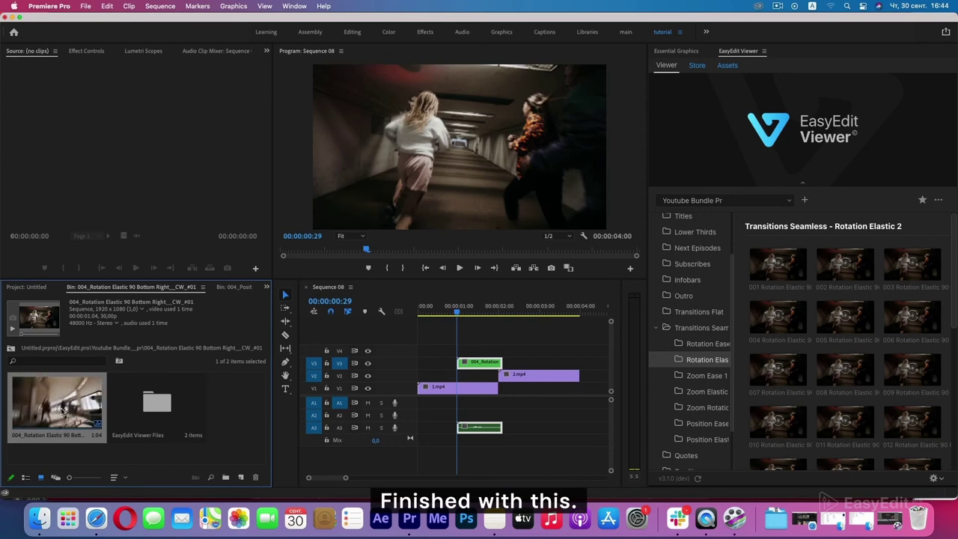
Step: Replace the nested clip with the bin sequence's layers over the cut and preview it
click(225, 391)
click(472, 360)
key(BackSpace)
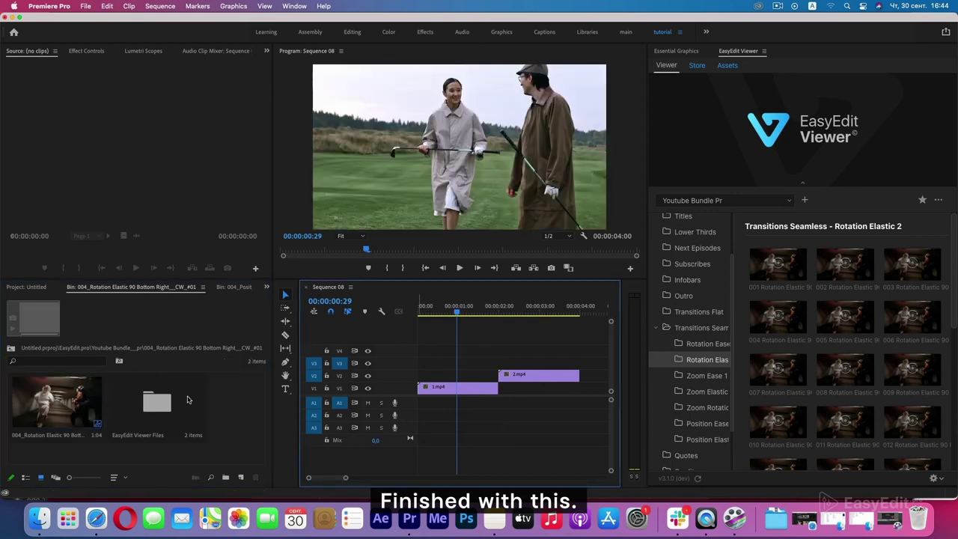
drag(56, 404, 482, 372)
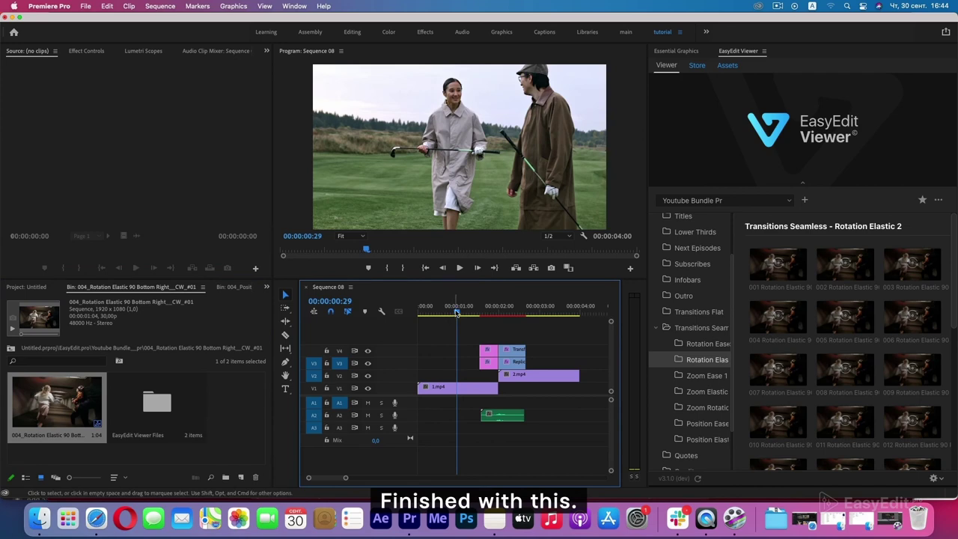
key(Return)
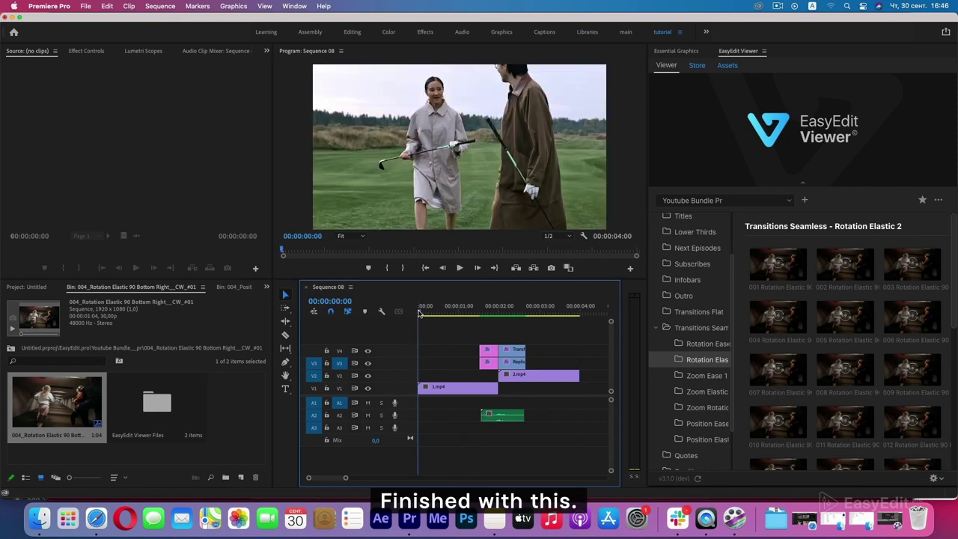
click(419, 314)
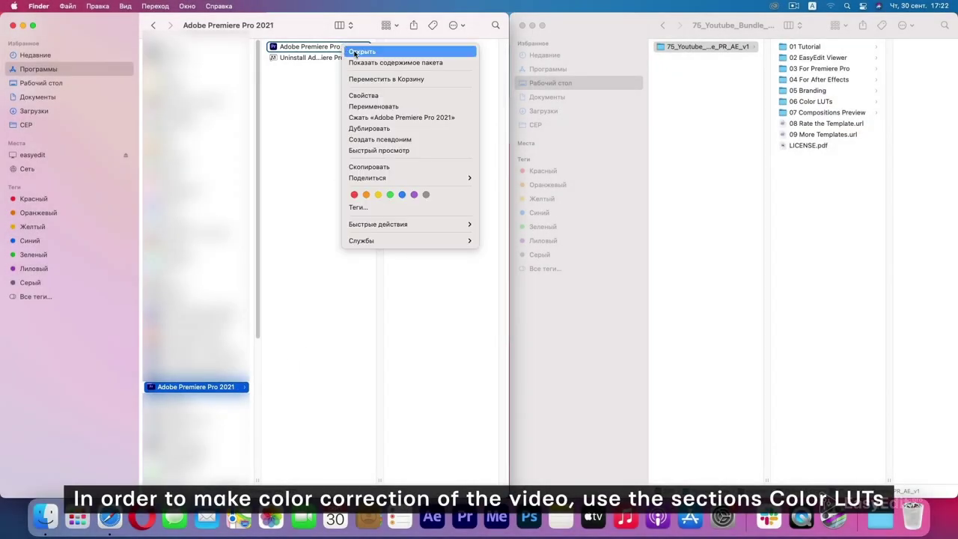
Step: Browse inside the Premiere Pro package to Contents > Lumetri > LUTs > Creative
click(385, 63)
click(217, 48)
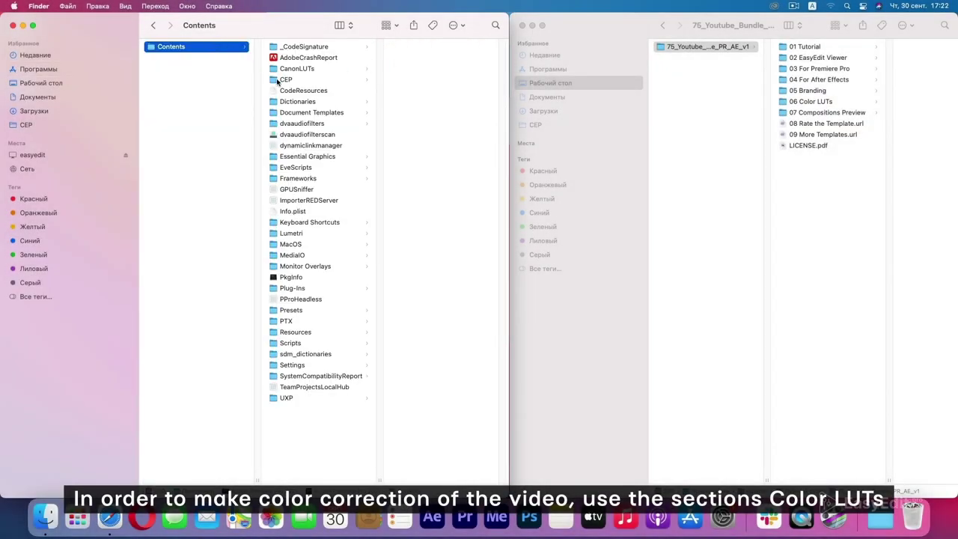
click(299, 235)
click(413, 114)
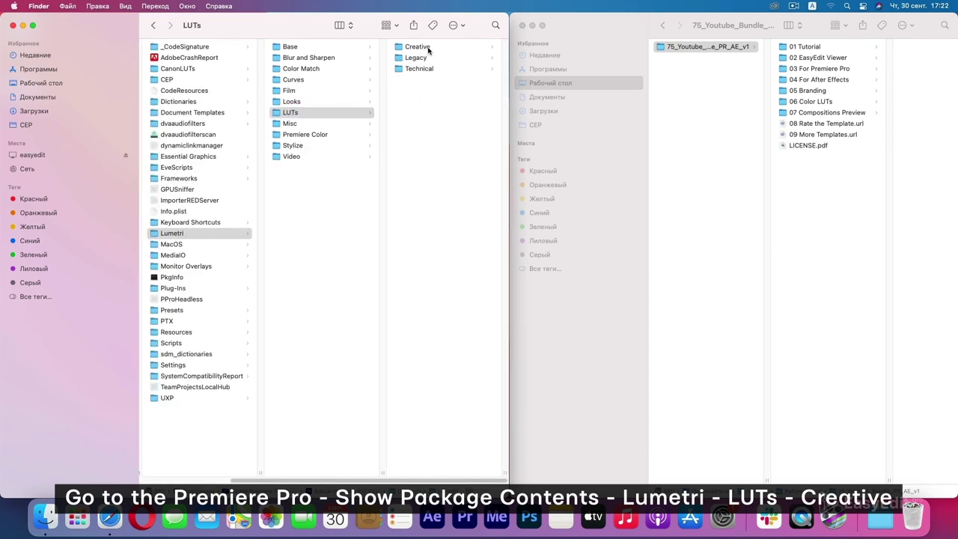
click(420, 47)
Step: Move all thirteen LUT folders from 06 Color LUTs into the Creative folder
click(823, 103)
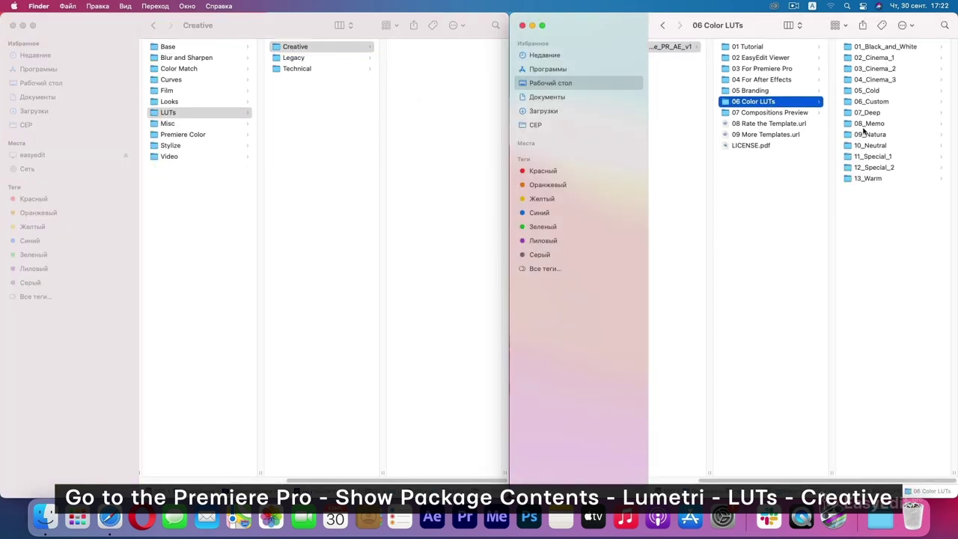
drag(906, 224, 854, 45)
drag(785, 50, 455, 89)
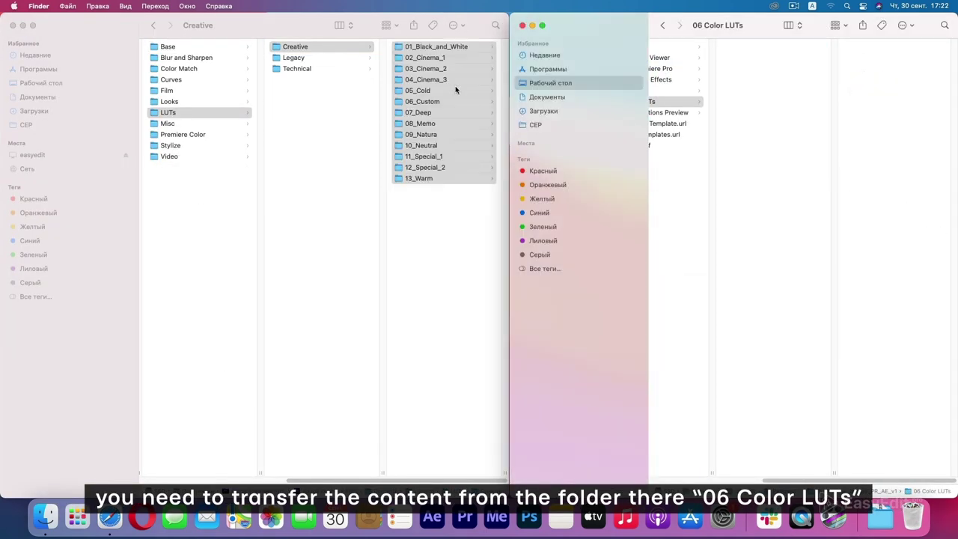
click(458, 208)
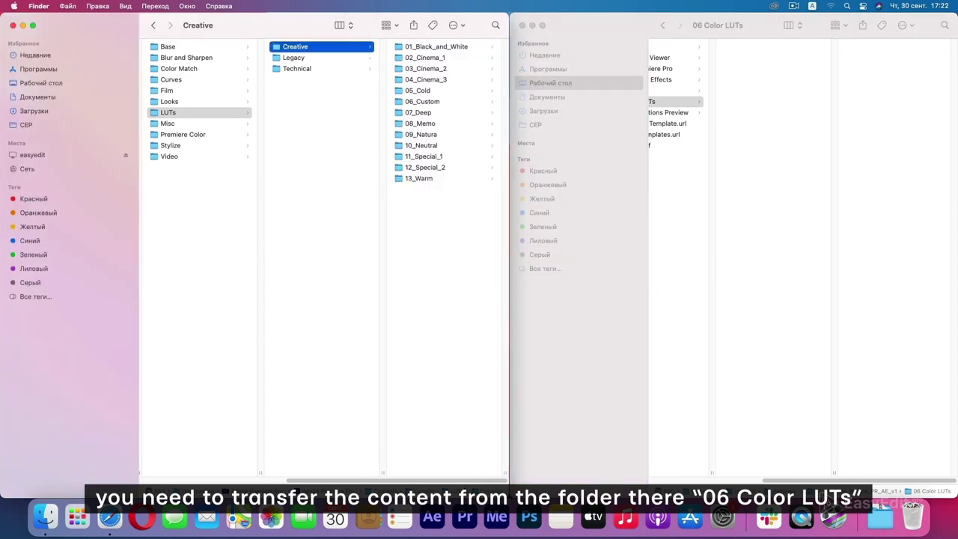
Step: Open the Lumetri Color panel with clip 1.mp4 selected for grading
click(464, 515)
click(294, 6)
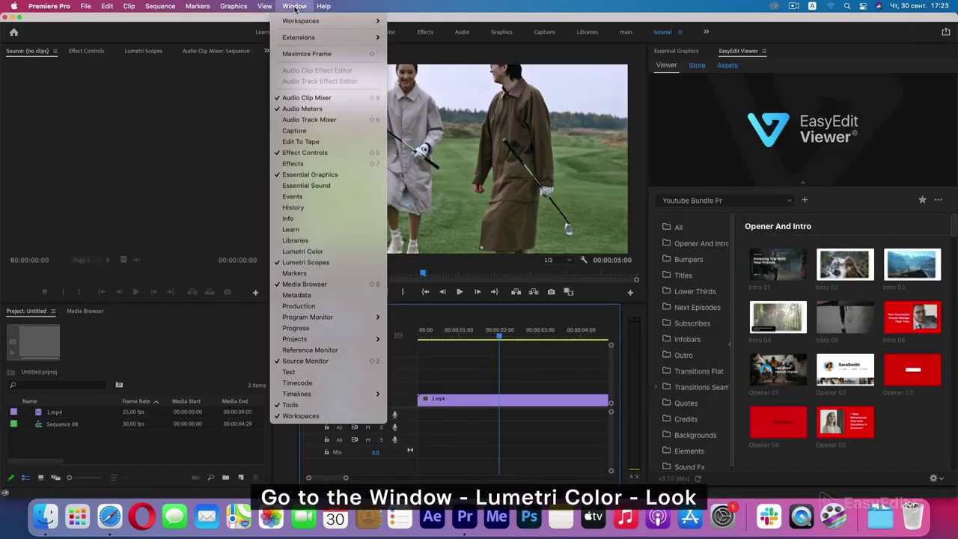
click(329, 251)
click(545, 394)
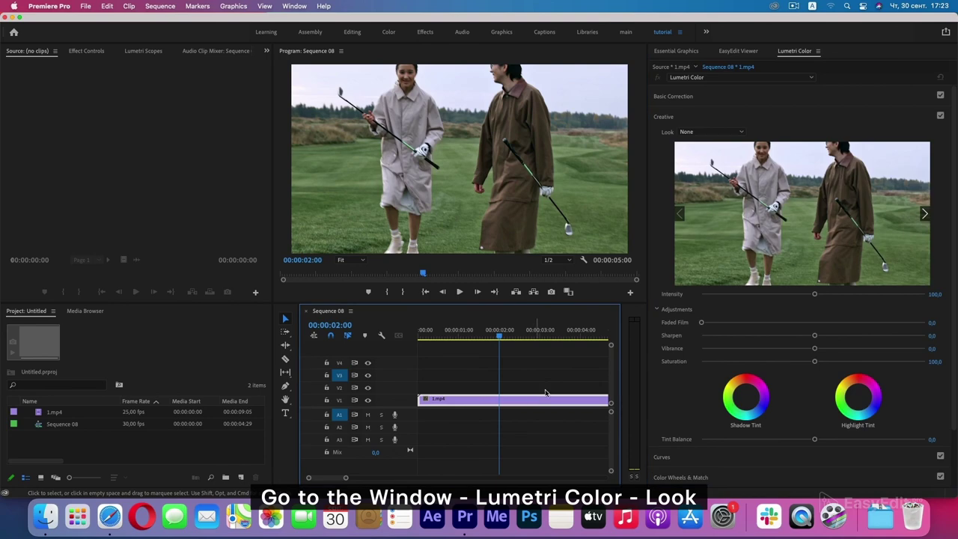
Step: Try black-and-white and cinema looks, then settle on the Cimena_029 creative look
click(730, 132)
scroll(717, 362, down, 10)
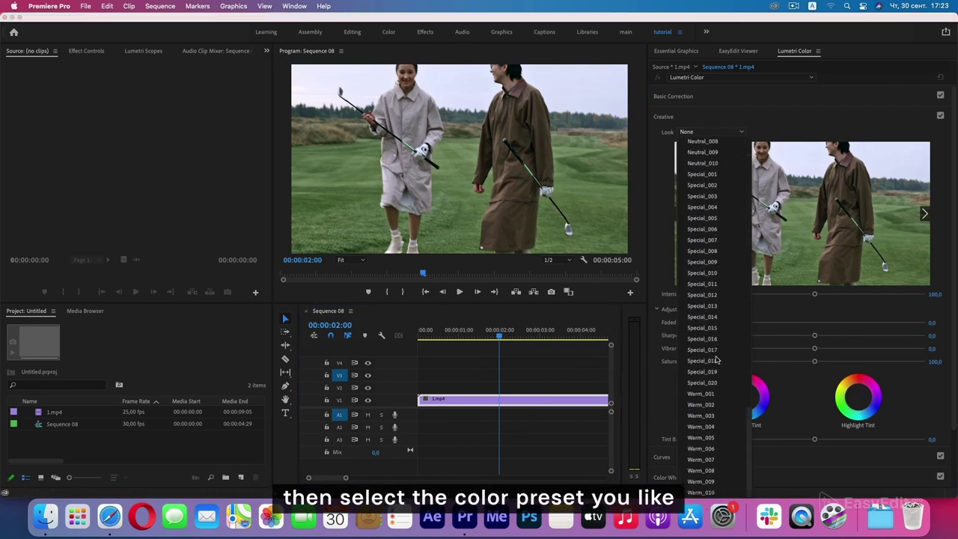
scroll(716, 362, up, 10)
click(715, 179)
click(730, 135)
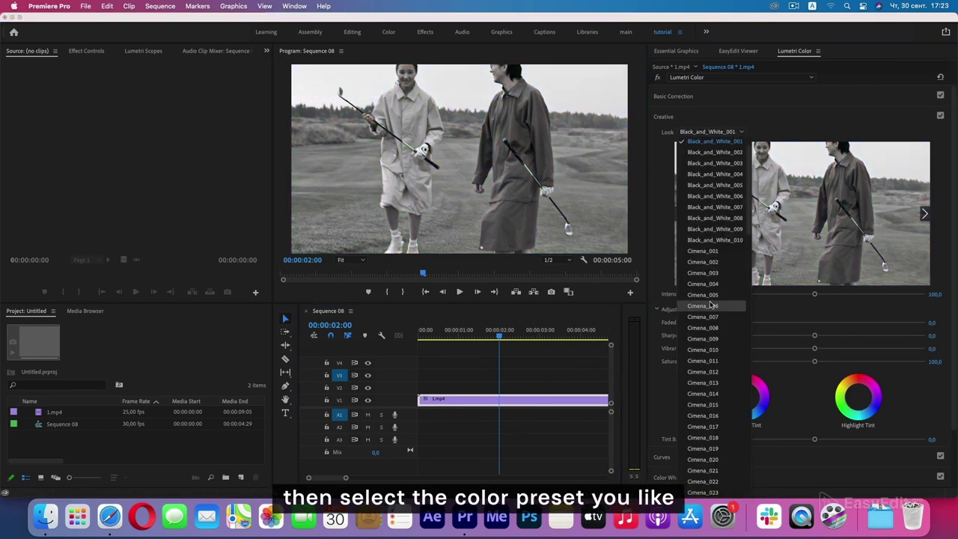
click(715, 300)
click(714, 132)
click(707, 391)
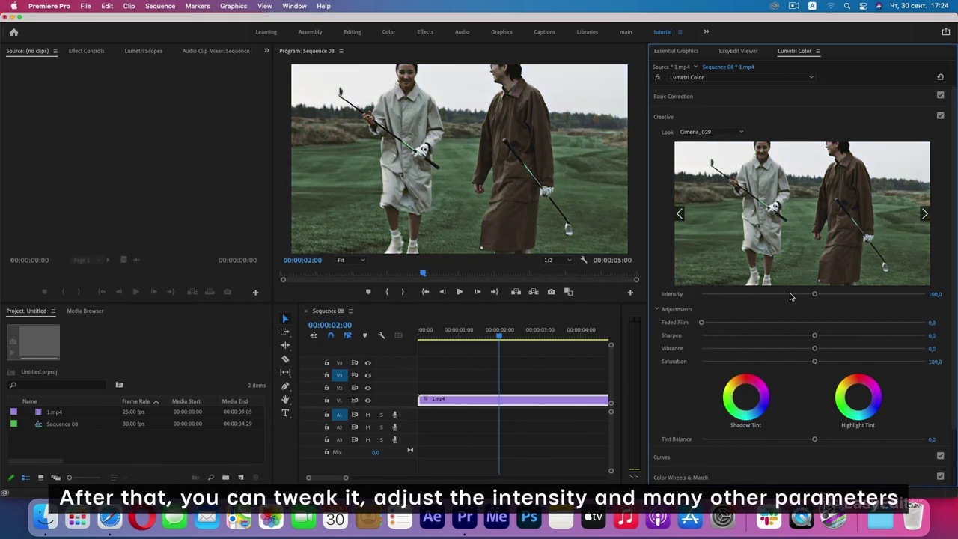
Step: Keep the look intensity near 100, lower sharpening, and play the graded clip from the start
mouse_move(804, 297)
mouse_down()
mouse_move(705, 299)
mouse_move(897, 294)
mouse_up()
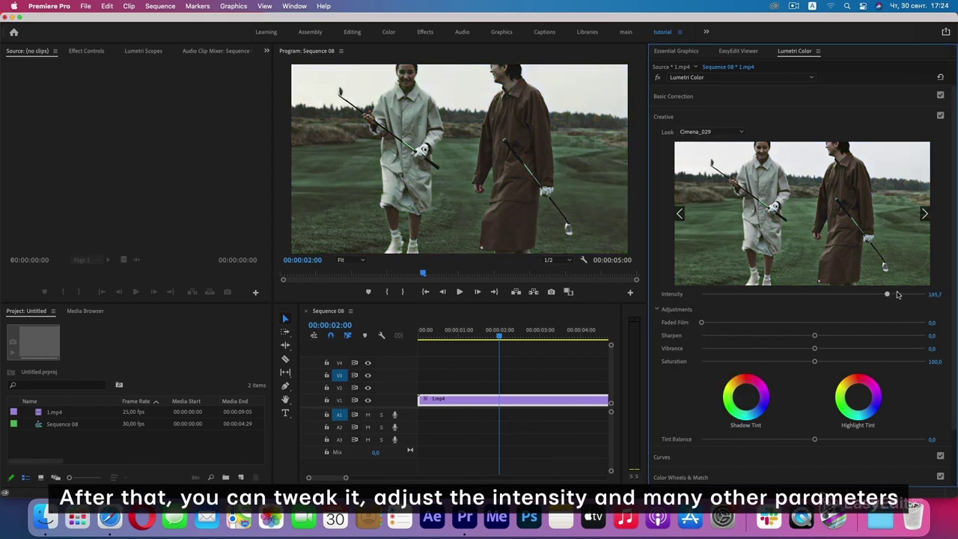
click(817, 295)
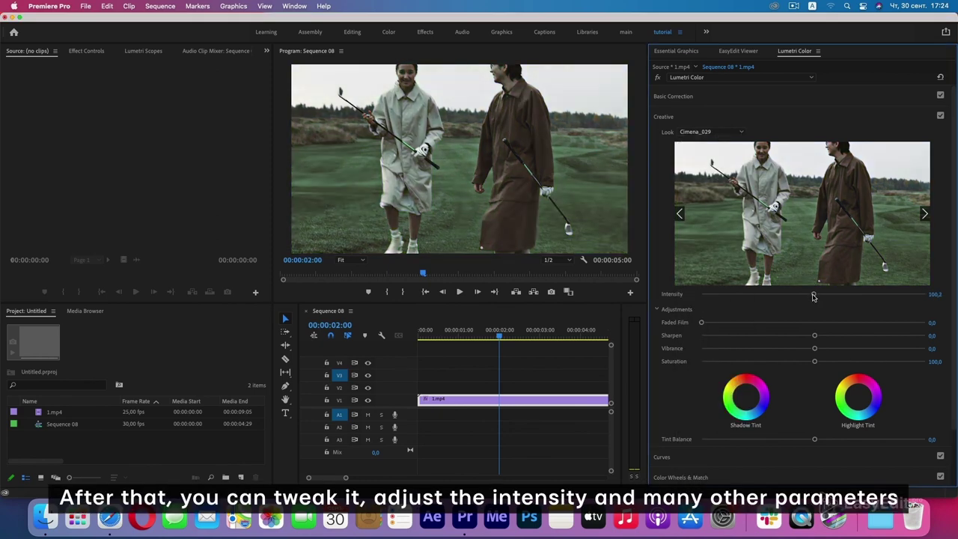
drag(873, 330, 837, 334)
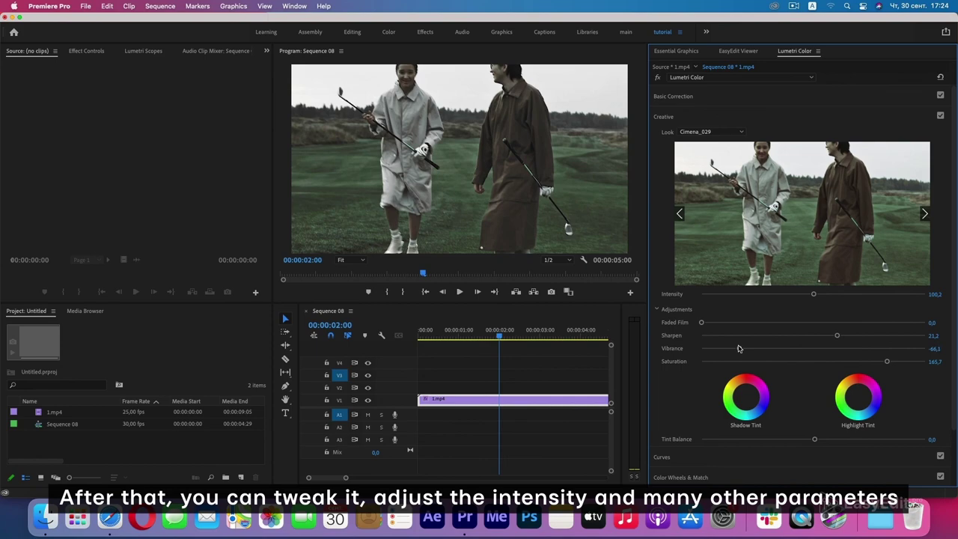
drag(500, 338, 413, 339)
key(space)
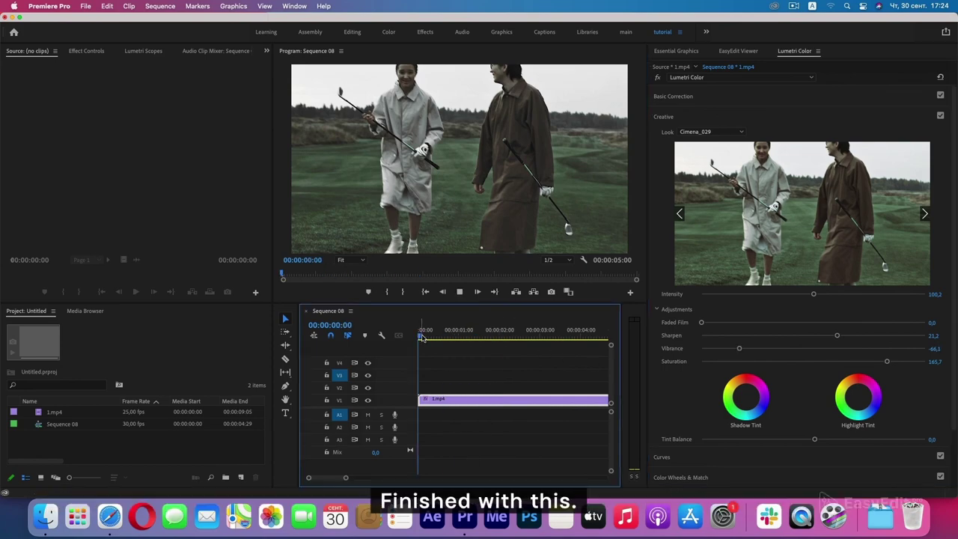